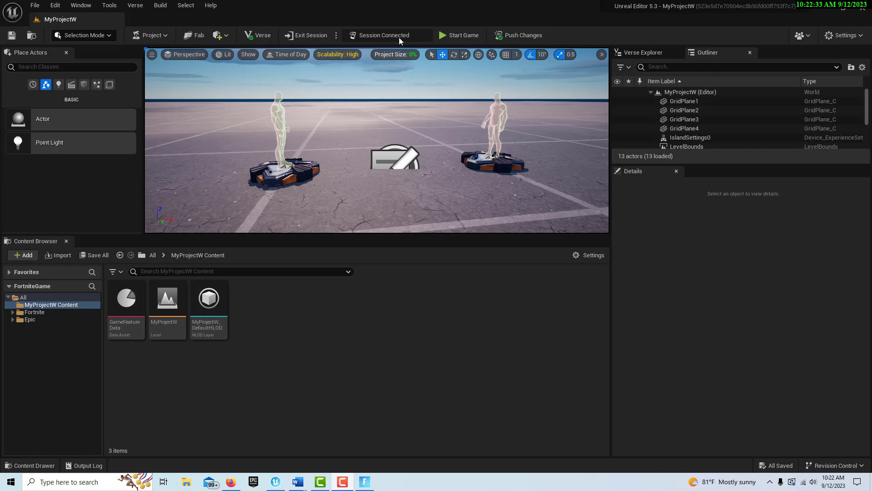
Step: Delete the Player 2 Spawn Pad from the level
left_click(503, 163)
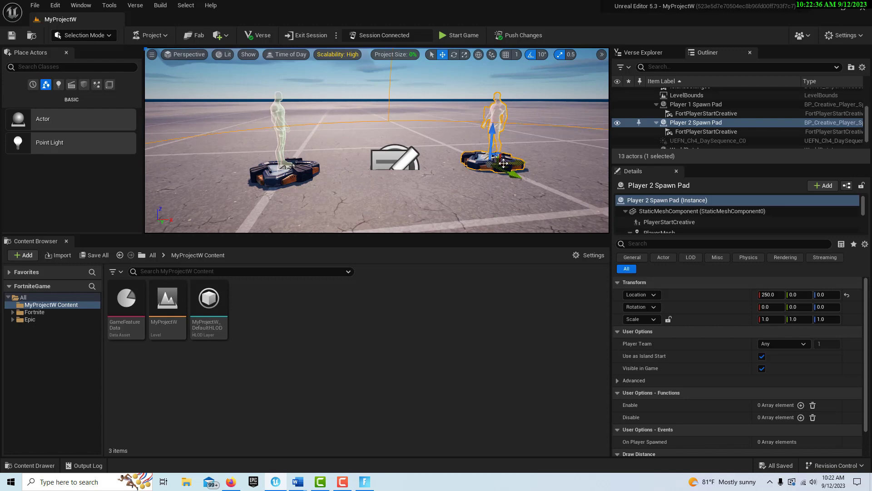
key("Delete")
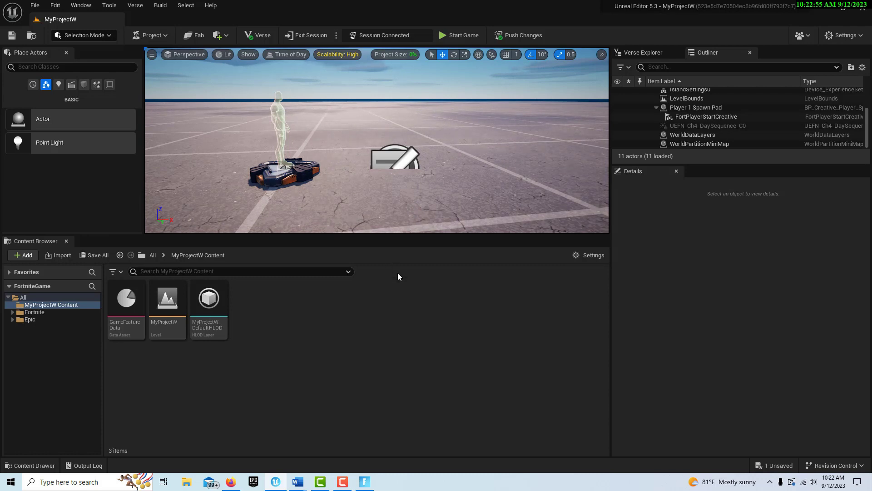
Step: Create a Level Sequence asset in MyProjectW Content, keeping the default name NewLevelSequence
right_click(301, 312)
mouse_move(346, 239)
left_click(428, 234)
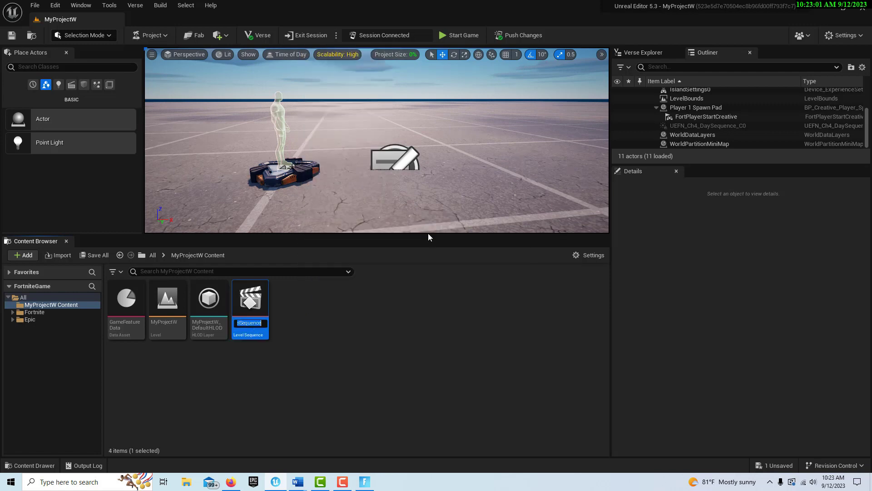
key("Return")
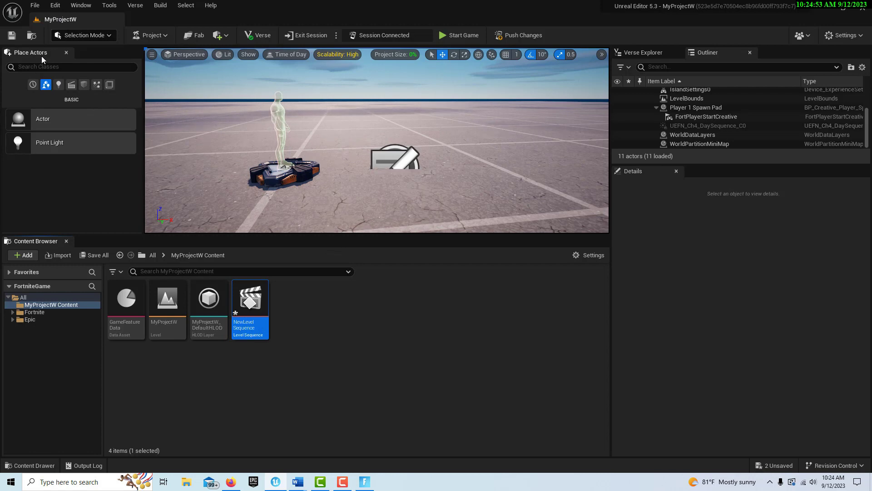
Step: Find the Cine Camera Actor by searching the placeable actors for "cine" and place it beside the Player 1 Spawn Pad
left_click(77, 6)
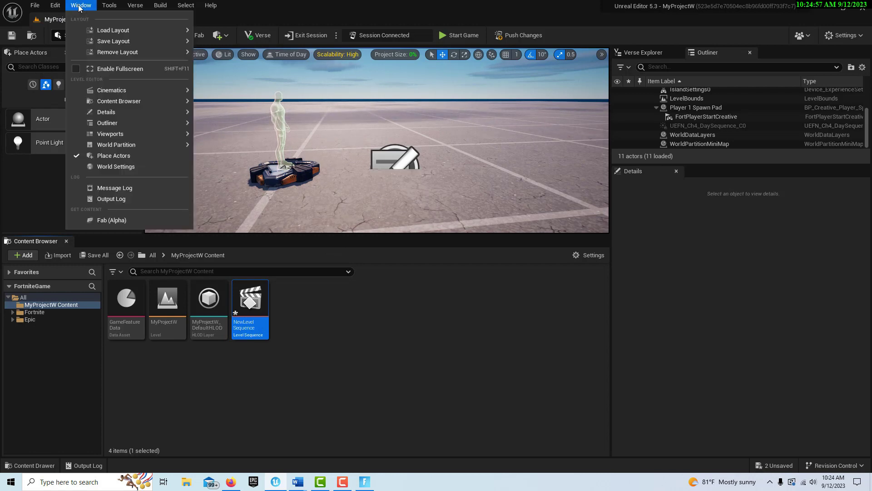
left_click(43, 185)
left_click(35, 66)
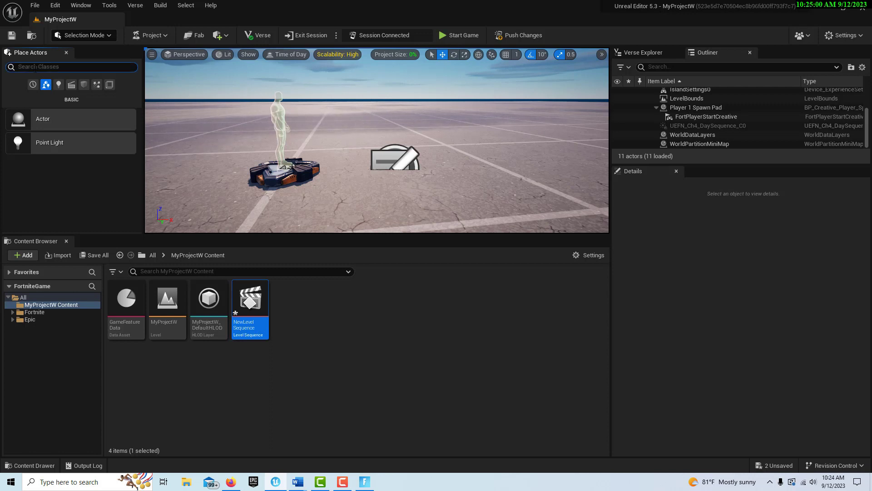
type("cine")
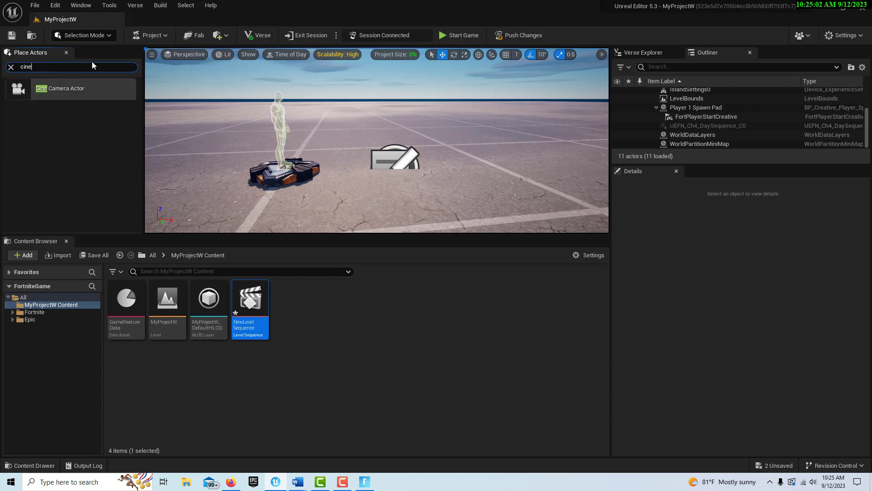
left_click_drag(77, 89, 377, 136)
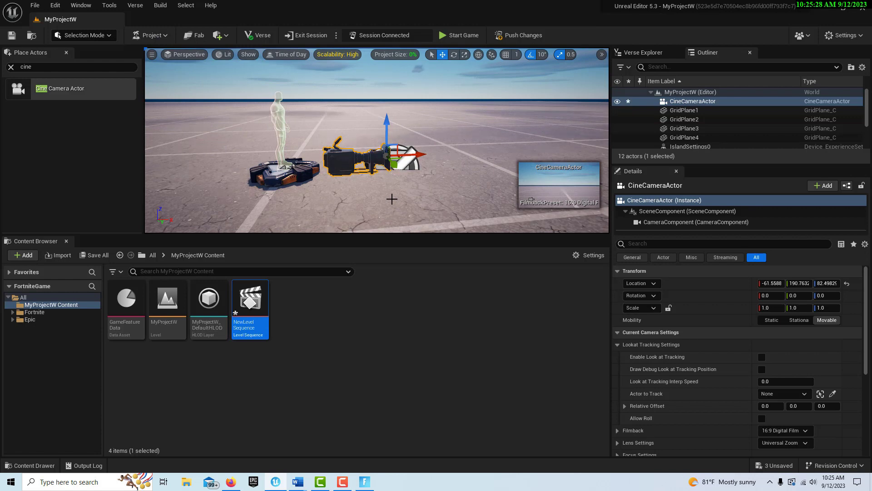
Step: Rotate the cine camera to about -90 degrees around its Z axis
key("e")
left_click_drag(367, 194, 318, 196)
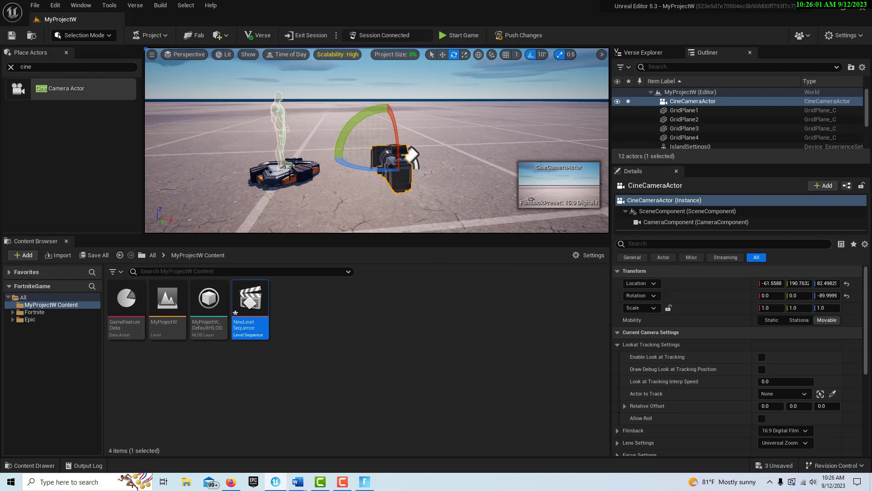
left_click(311, 180)
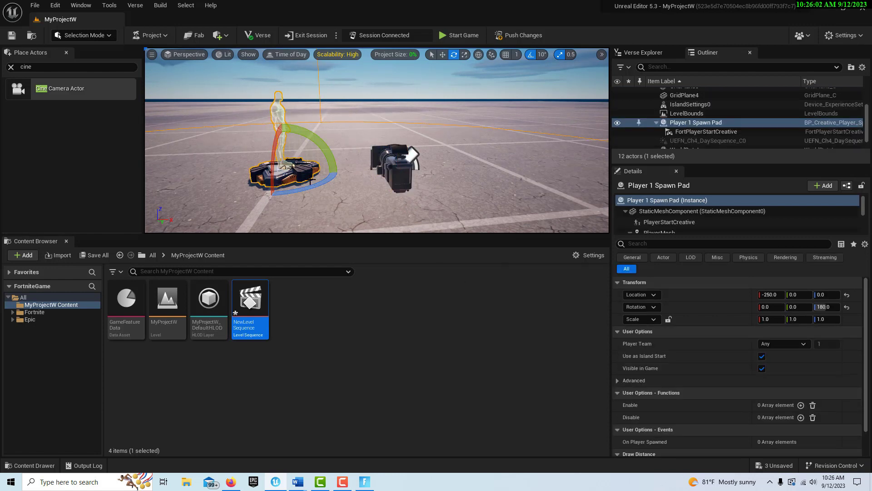
left_click(473, 178)
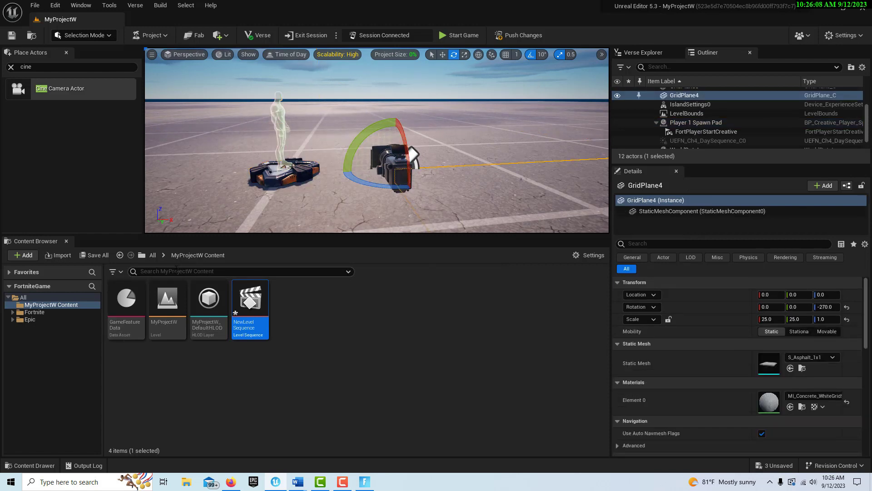
Step: Search the Fortnite content for "char" and place a Character Device and a NeoTilted charging station on the ground beyond the camera
left_click(34, 312)
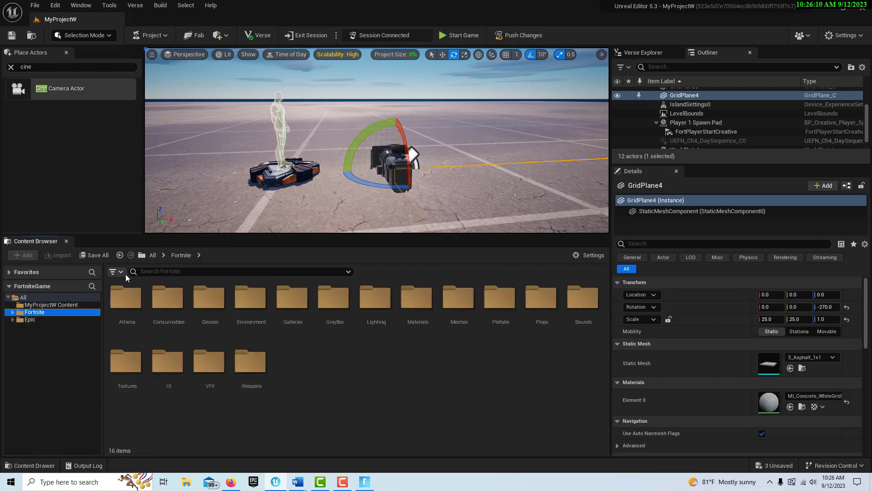
left_click(178, 271)
type("char")
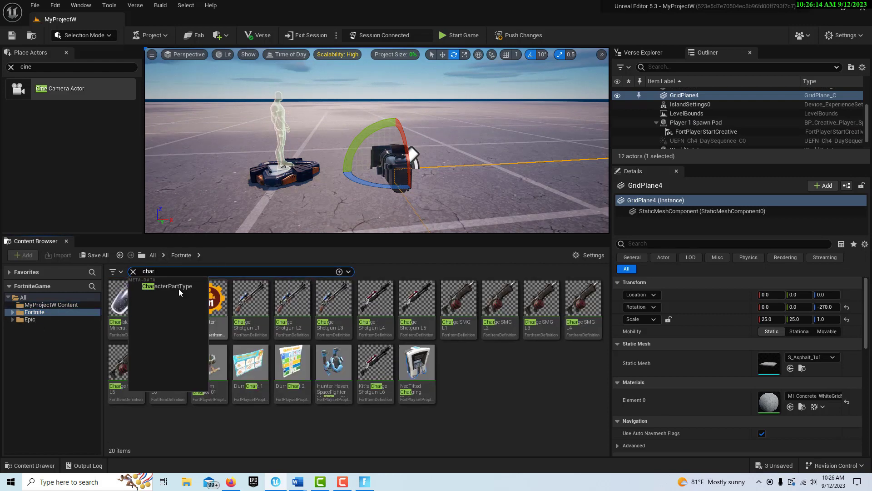
left_click_drag(163, 302, 337, 158)
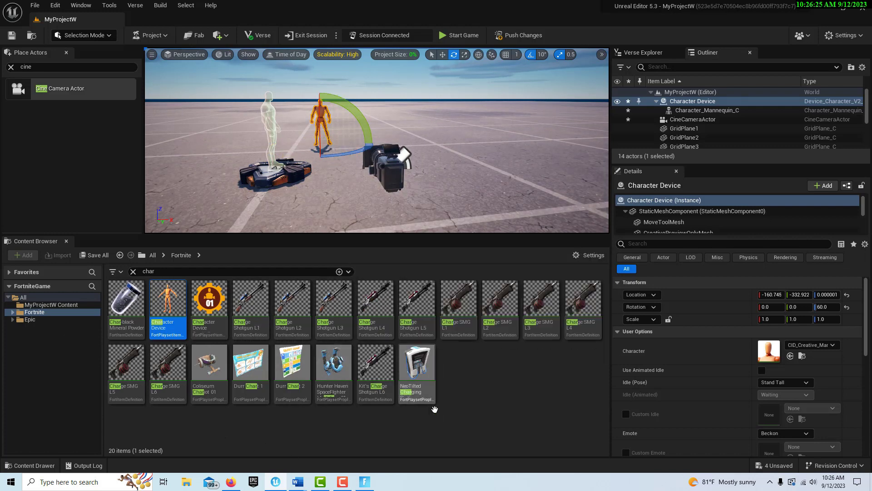
left_click_drag(424, 370, 428, 139)
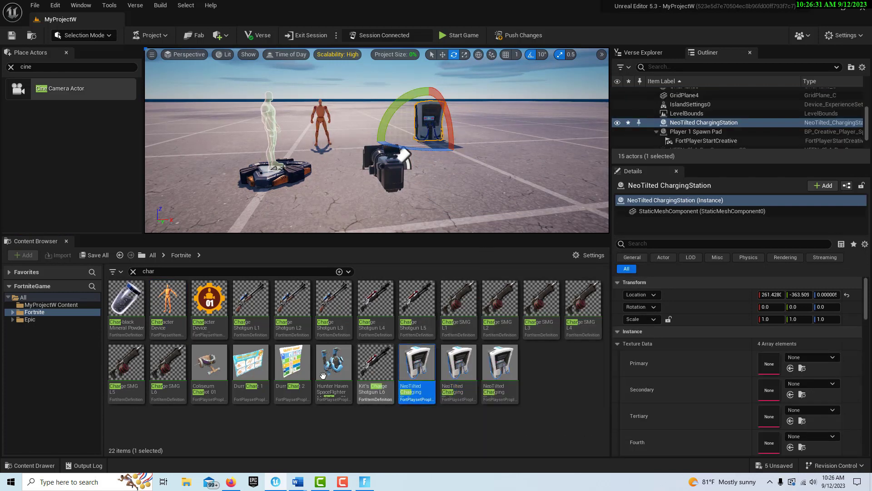
left_click(508, 197)
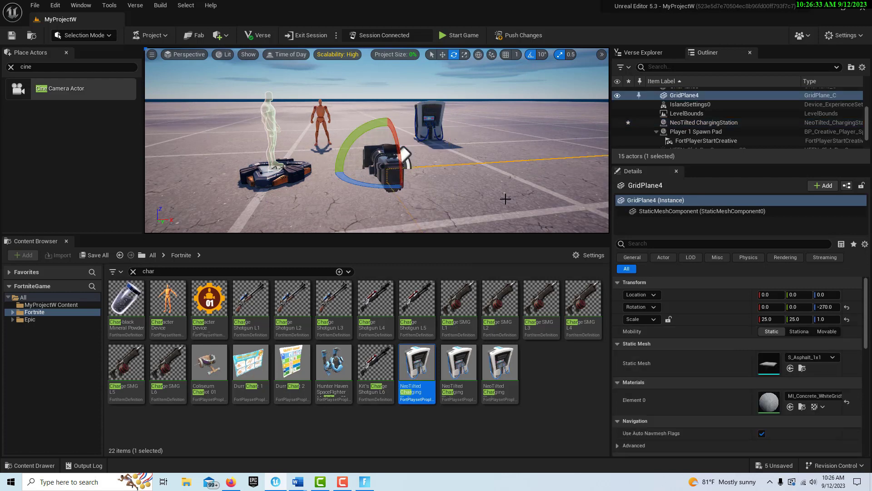
Step: Search the Fortnite content for "cinem" and place a Cinematic Sequence device in the level, to the side of the charging station
left_click(171, 271)
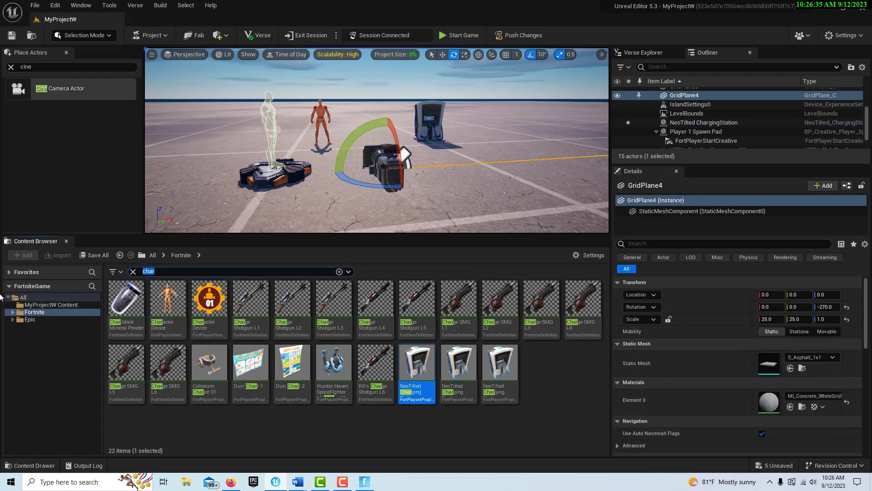
type("cinem")
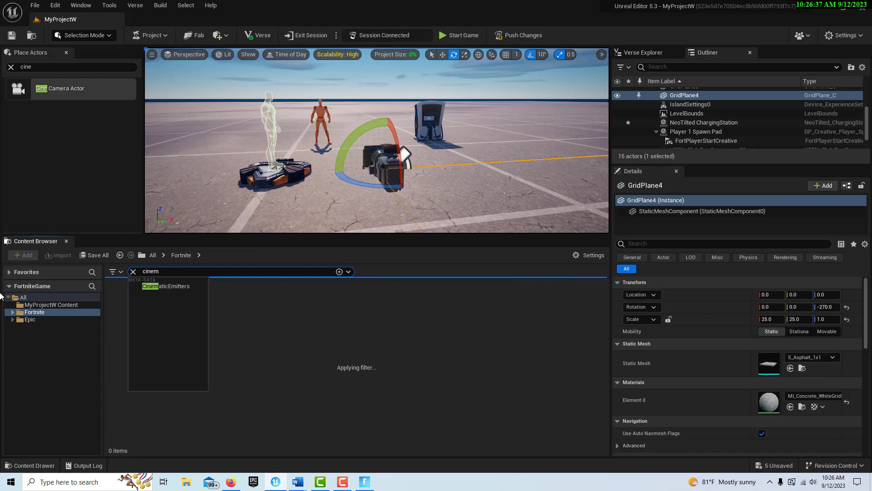
left_click_drag(114, 308, 532, 150)
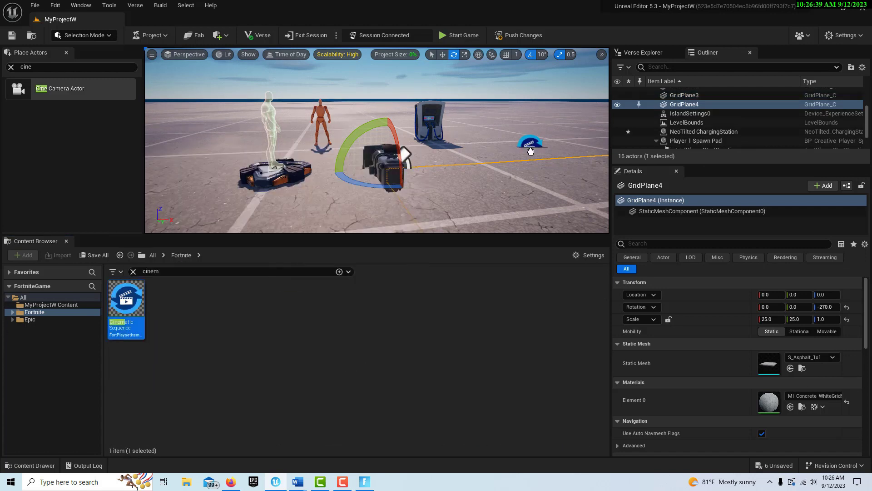
key("ctrl+z")
left_click(533, 151)
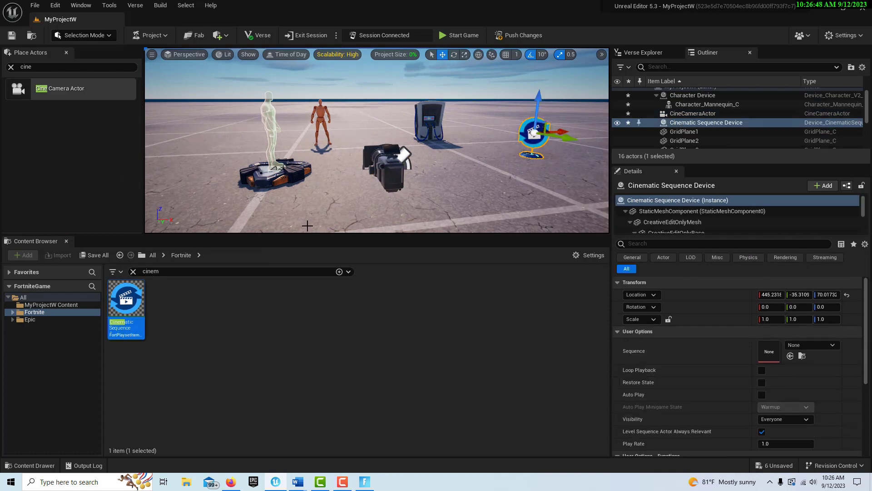
Step: Clear the content search and open NewLevelSequence from MyProjectW Content in Sequencer
left_click(133, 272)
left_click(51, 304)
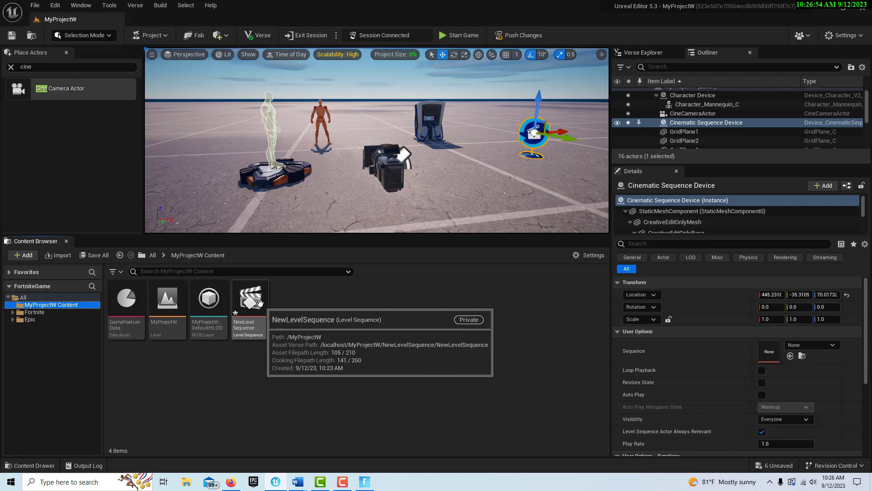
double_click(260, 303)
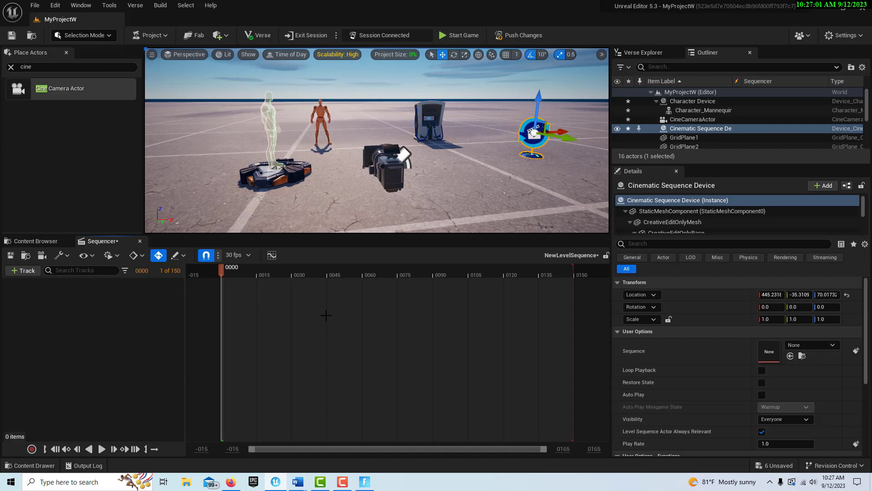
Step: Add the CineCameraActor from the level to the sequence as an actor track
left_click(384, 169)
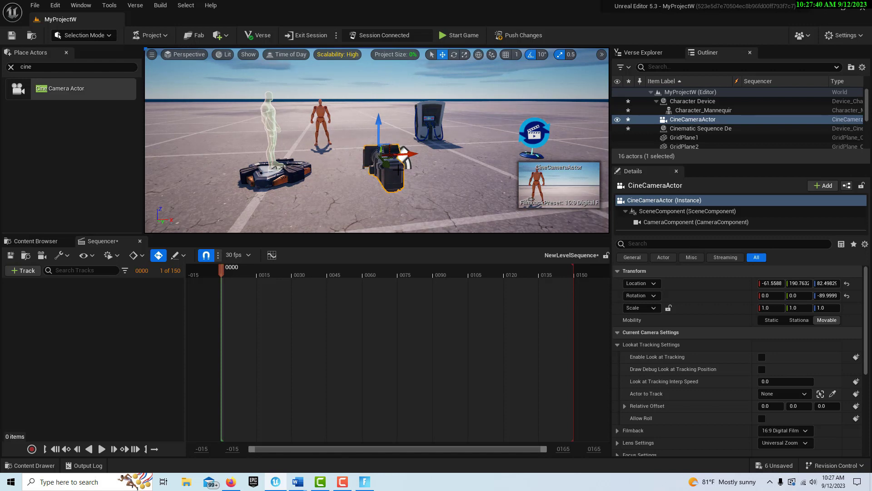
left_click(28, 271)
mouse_move(50, 285)
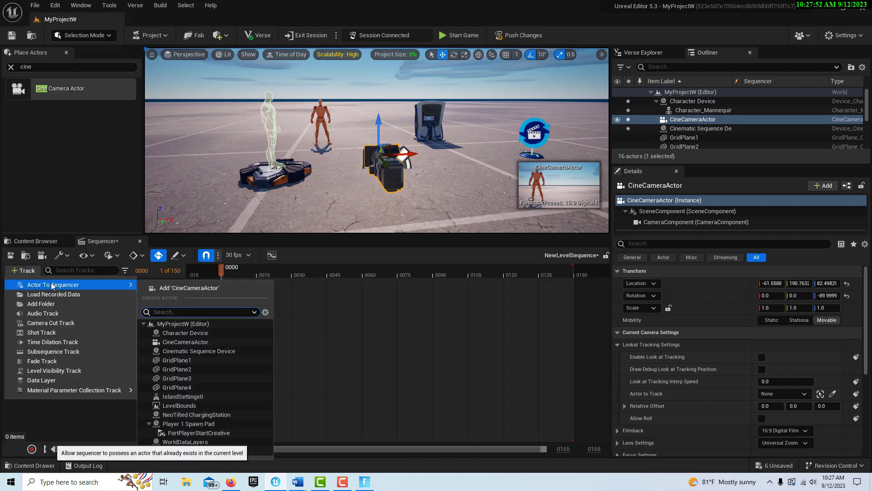
left_click(232, 289)
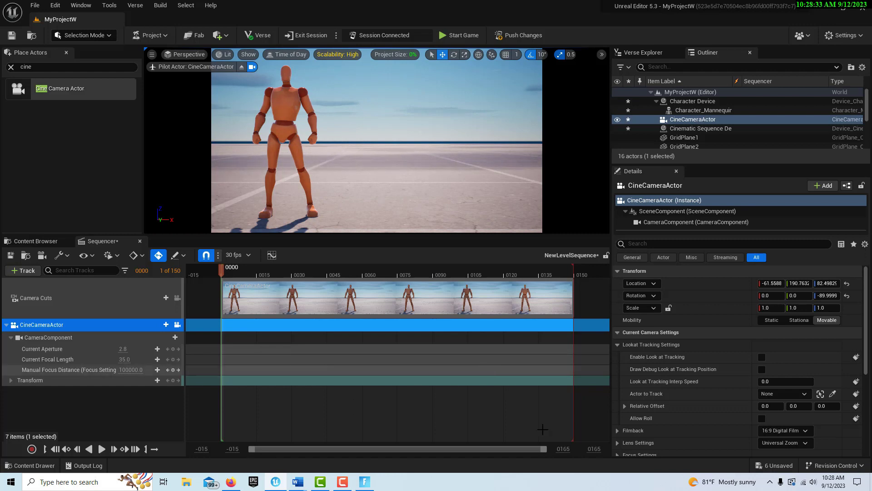
Step: Extend the sequence's playback range to about frame 352 and stretch the camera cut section to the same end
left_click(594, 448)
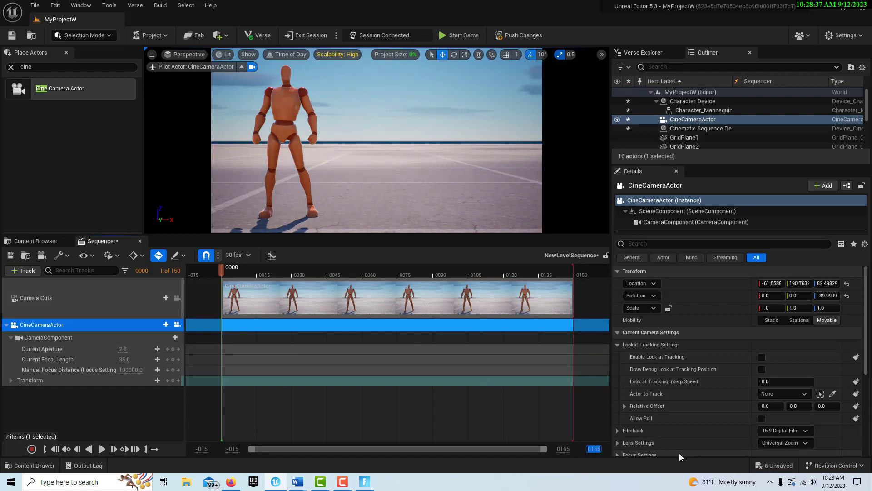
type("300")
key("Return")
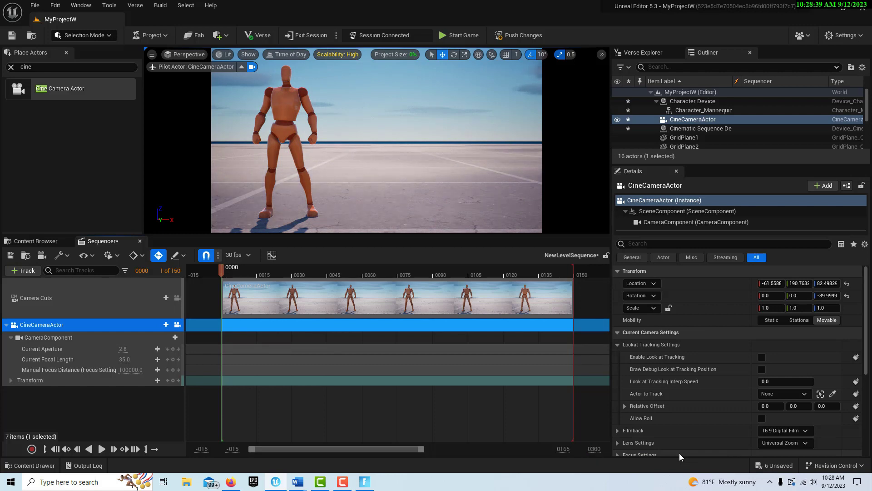
scroll(415, 350, "down", 5, "ctrl")
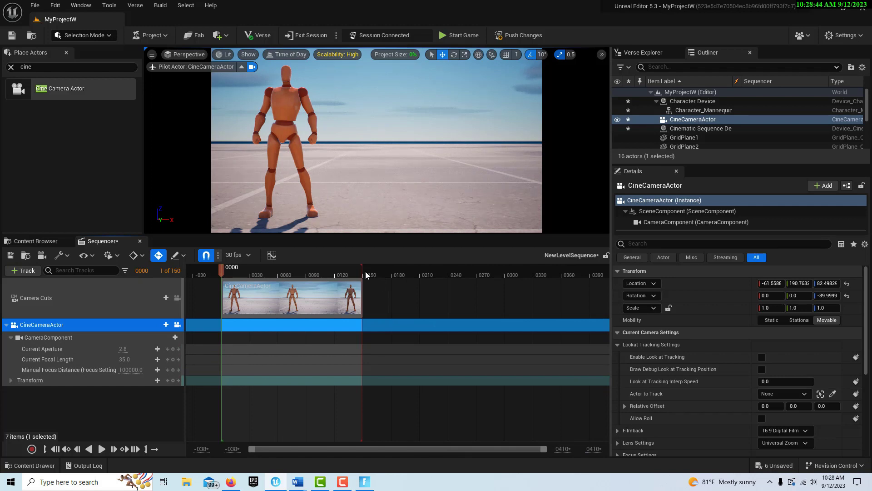
left_click_drag(363, 271, 552, 284)
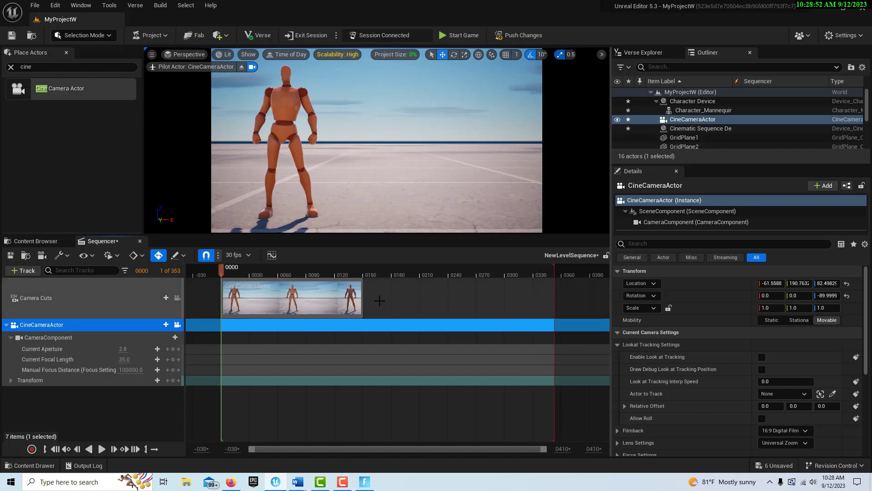
left_click_drag(362, 301, 553, 300)
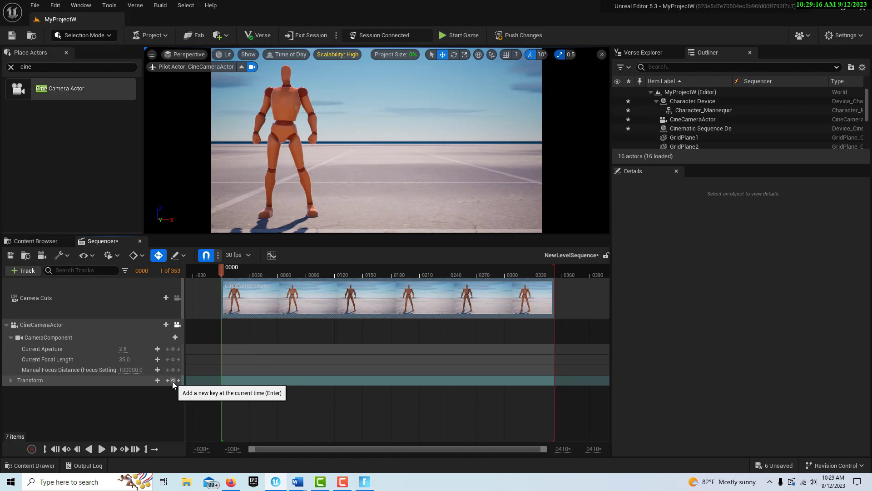
Step: Add a Transform keyframe for the CineCameraActor at frame 0
left_click(10, 381)
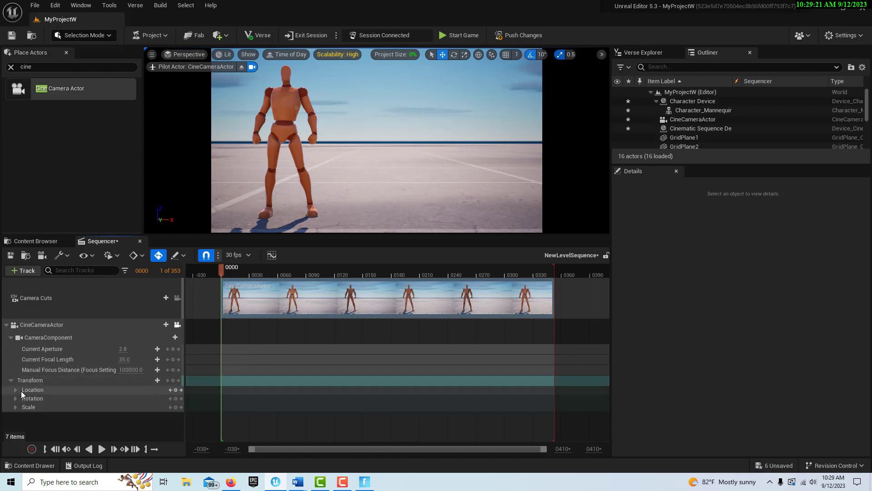
left_click(10, 380)
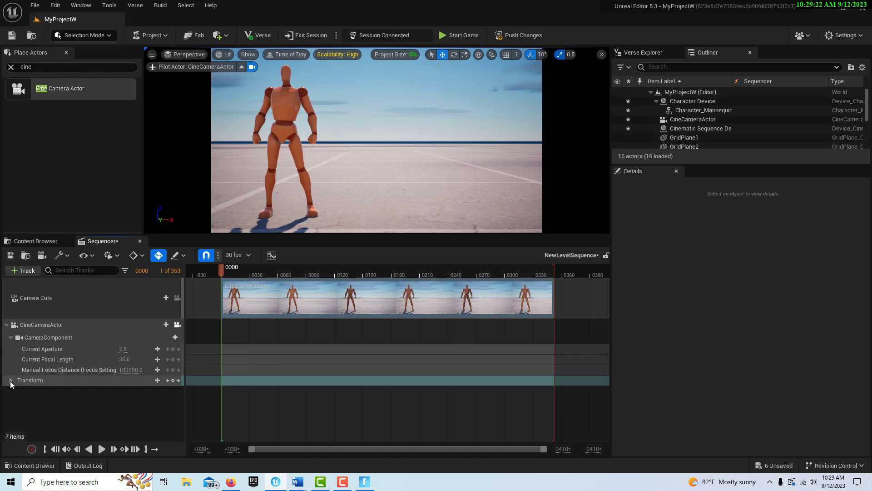
left_click(173, 379)
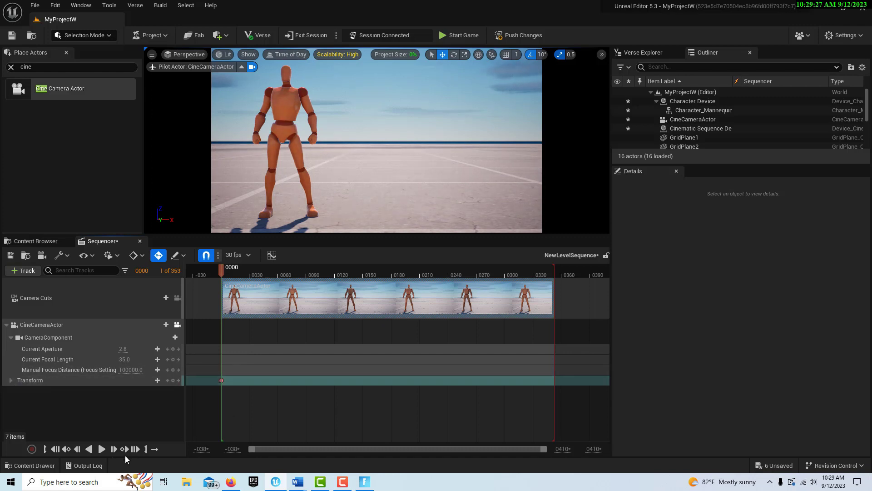
Step: At frame 352, rotate the CineCameraActor about Z to about 270 degrees to key its end rotation
left_click(135, 449)
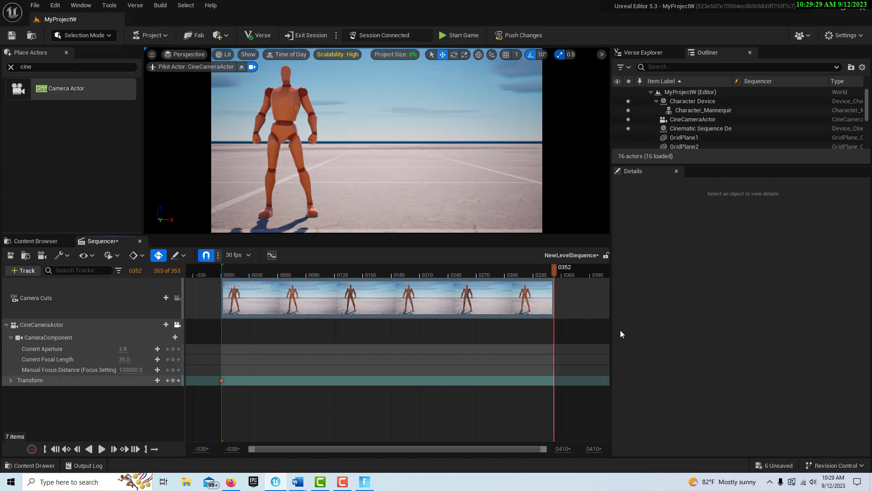
left_click(720, 121)
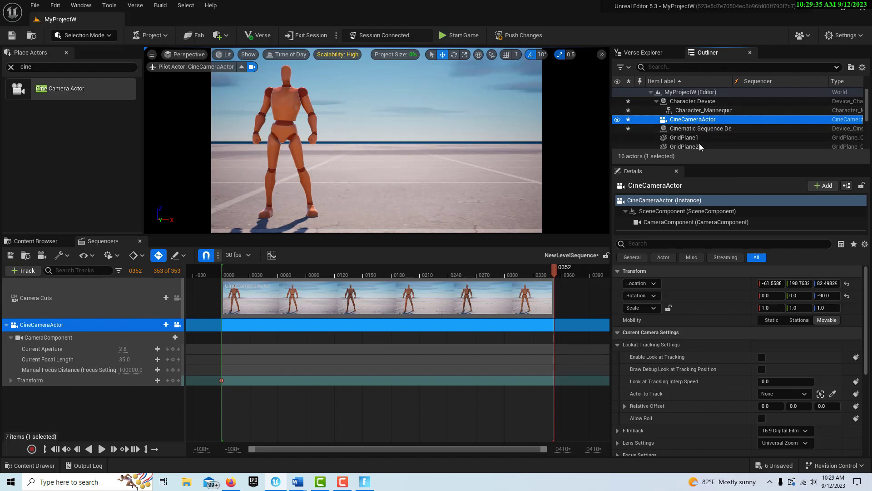
left_click(826, 296)
left_click_drag(825, 296, 847, 296)
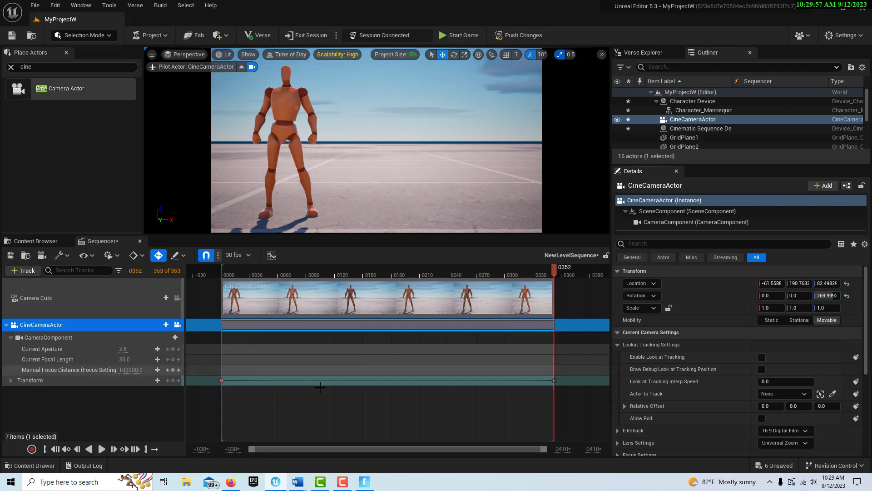
Step: Play the sequence from its first frame to preview the camera rotation, and save the sequence
left_click(57, 449)
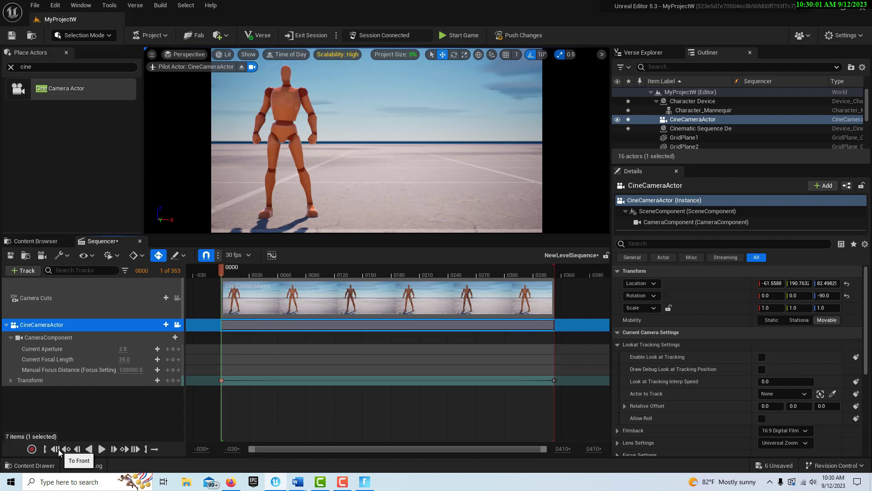
left_click(102, 449)
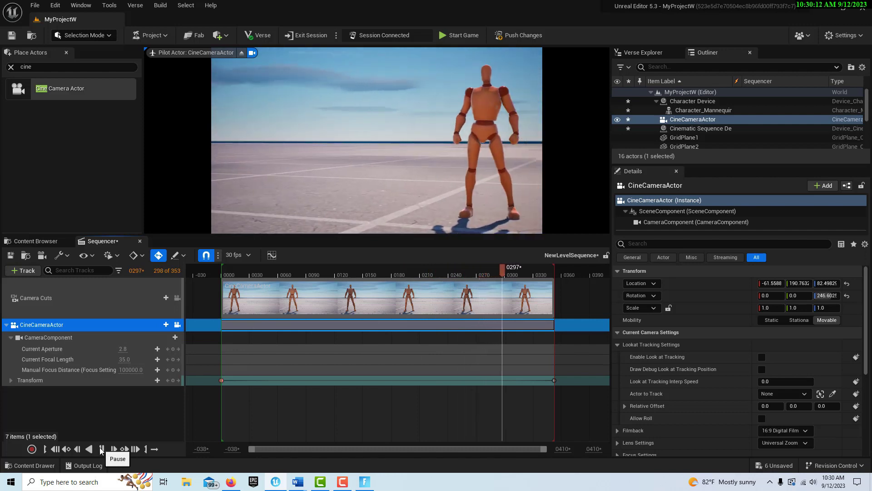
left_click(101, 449)
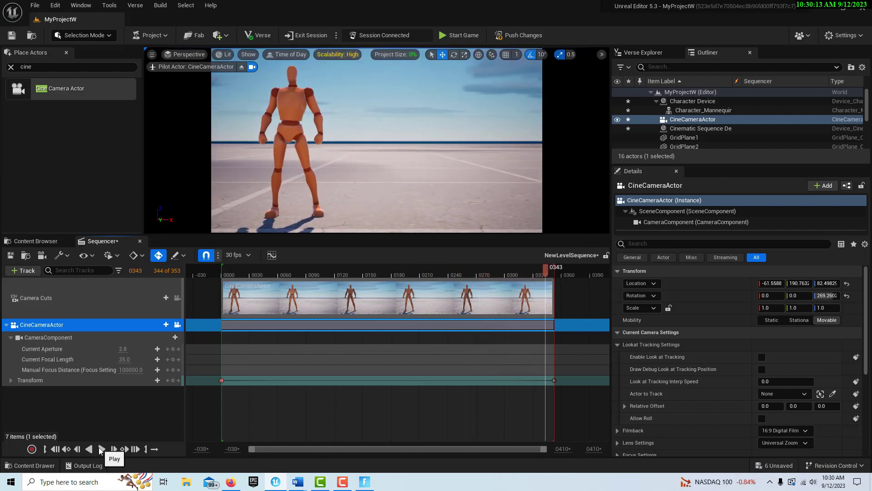
left_click(10, 256)
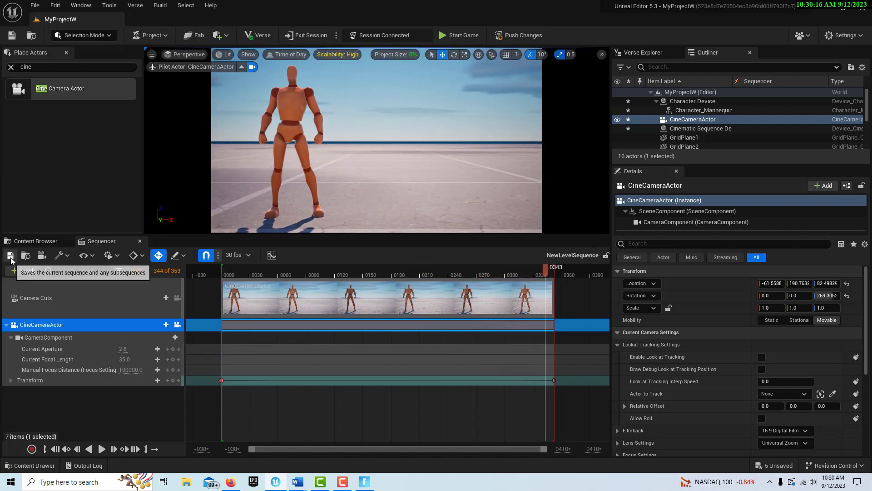
Step: Lock the viewport to the Camera Cuts track and look through its camera binding options
left_click(29, 246)
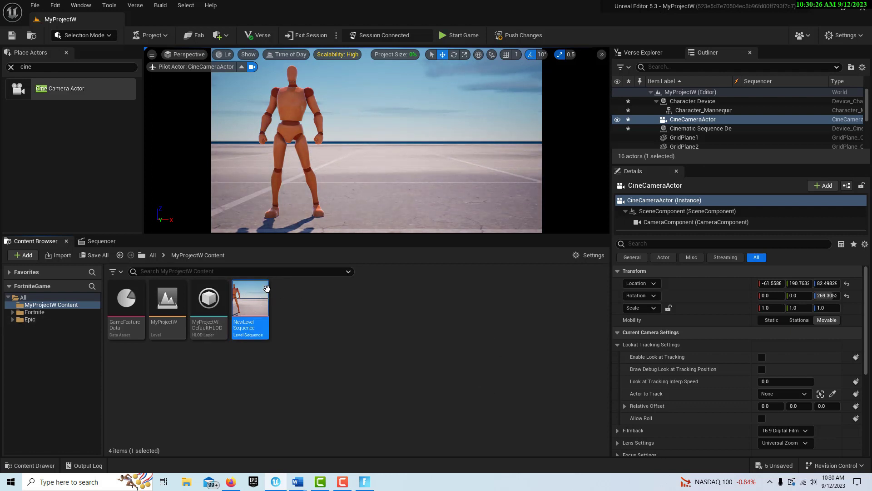
left_click(112, 246)
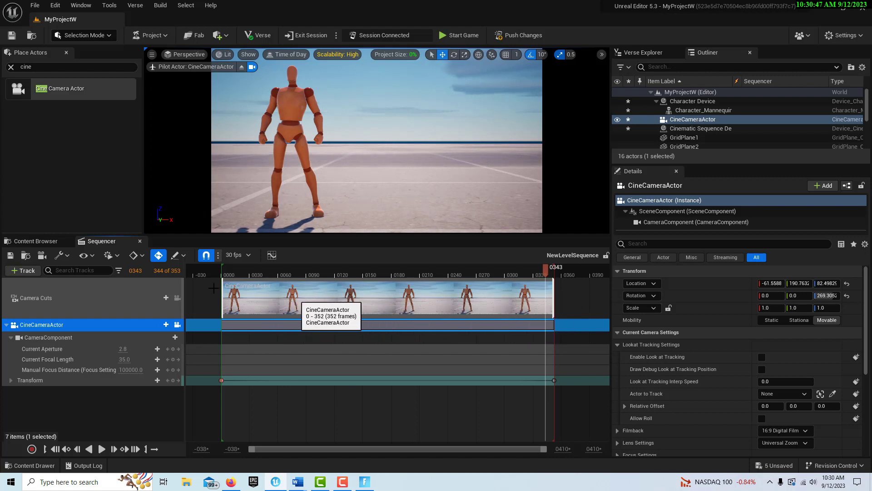
left_click(178, 299)
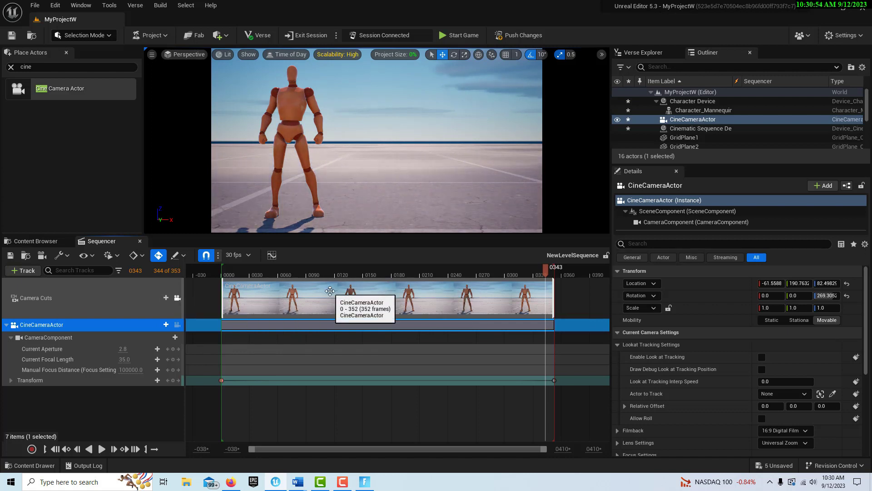
left_click(166, 298)
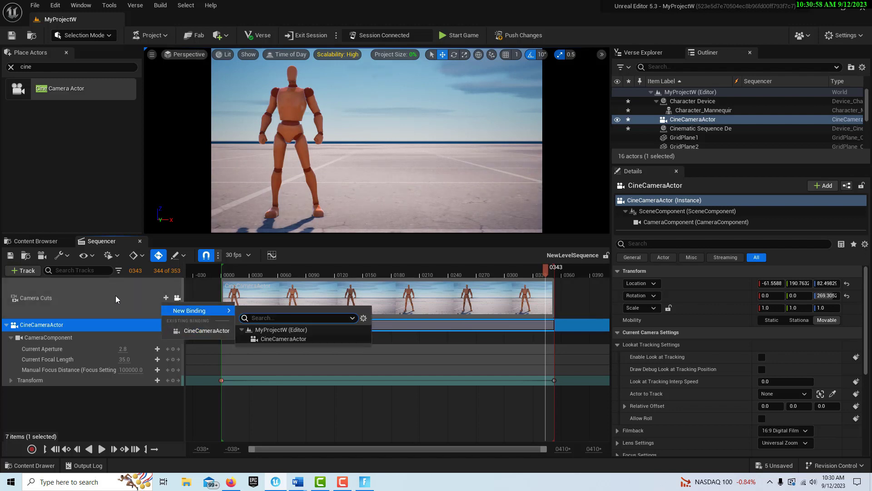
left_click(119, 296)
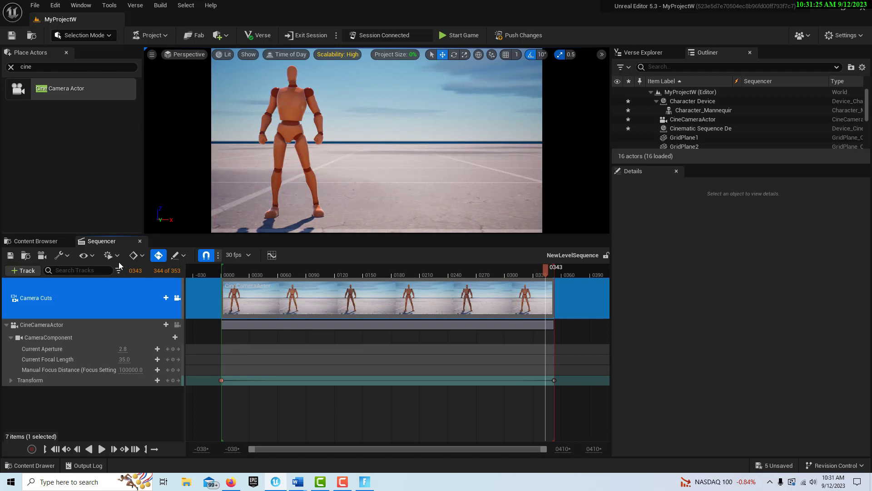
Step: Create a second Level Sequence with its default name in the MyProjectW Content folder
left_click(46, 241)
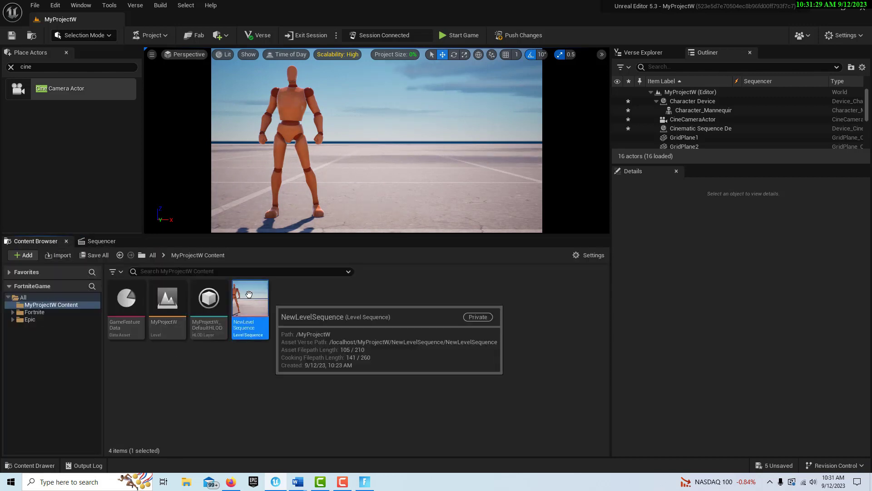
right_click(299, 304)
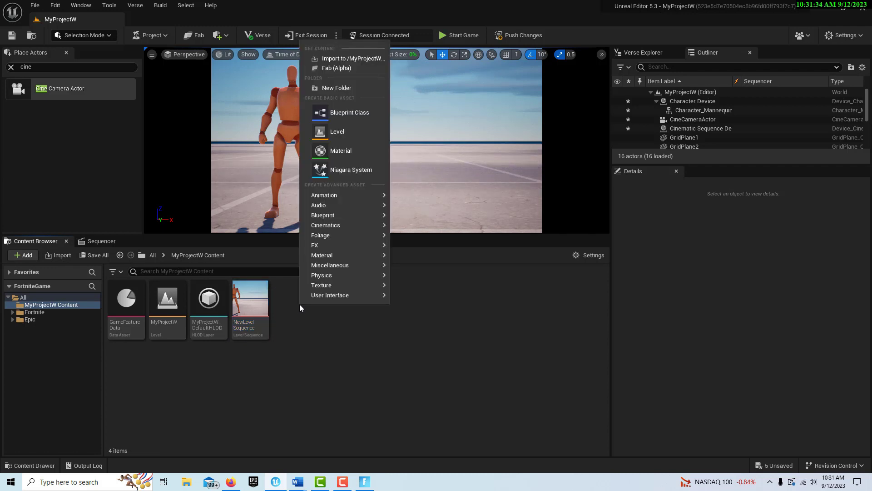
mouse_move(368, 226)
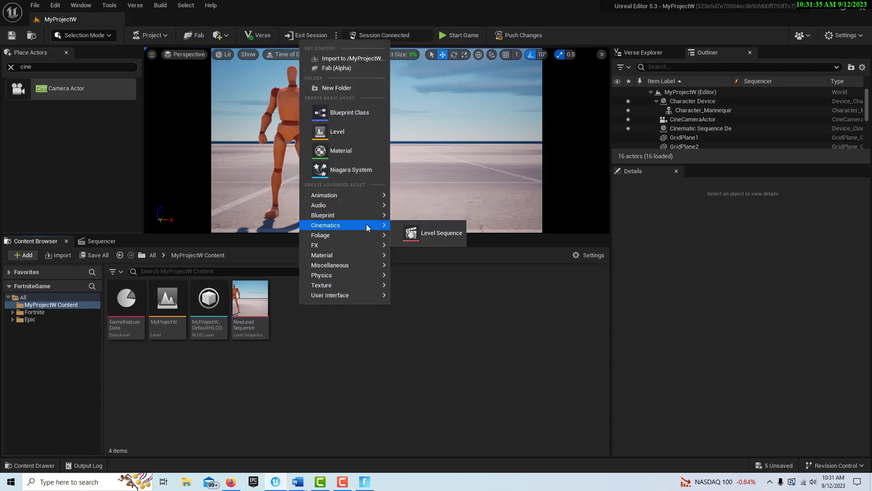
left_click(430, 233)
key("Return")
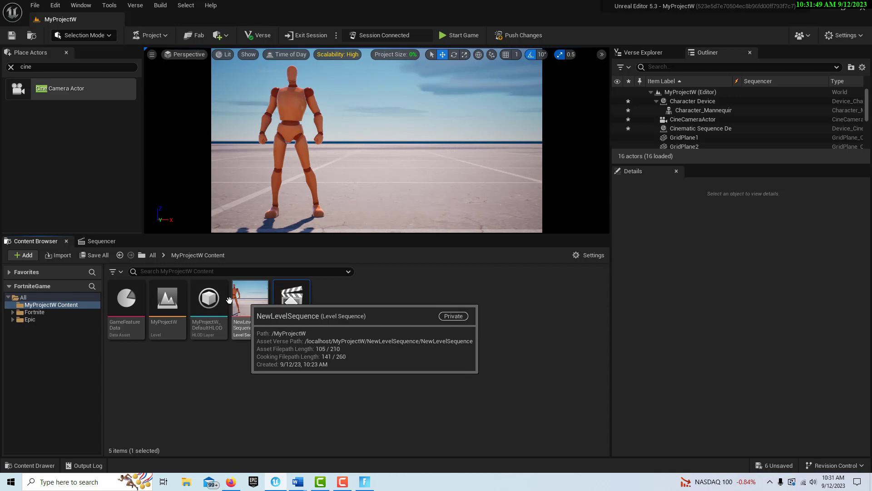
left_click(100, 243)
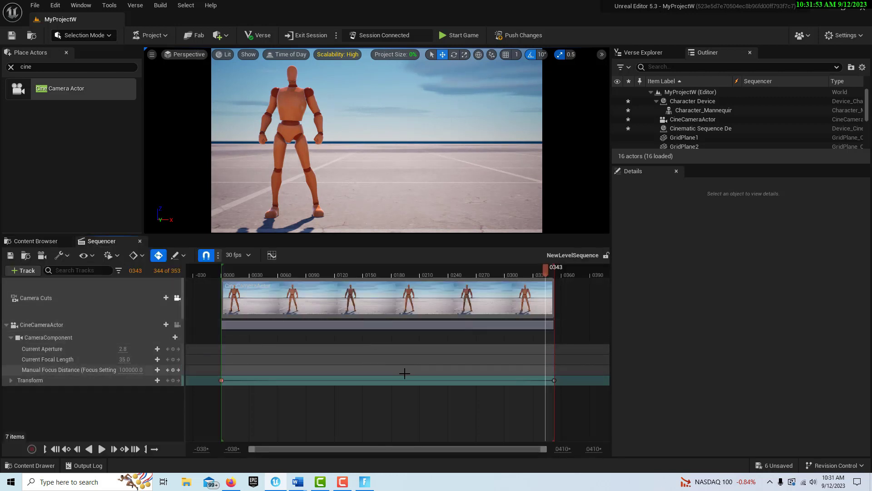
left_click(27, 242)
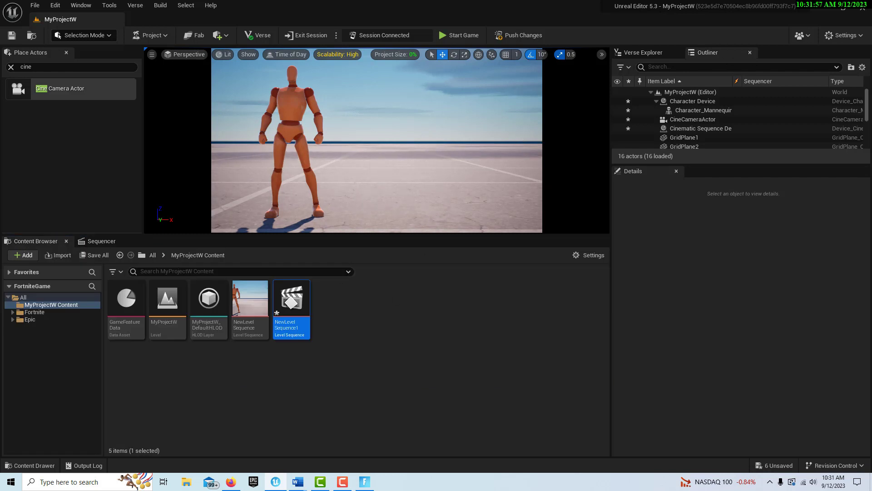
Step: Free the viewport from the camera view by changing it to Cinematic Viewport and back to Default Viewport
left_click(181, 54)
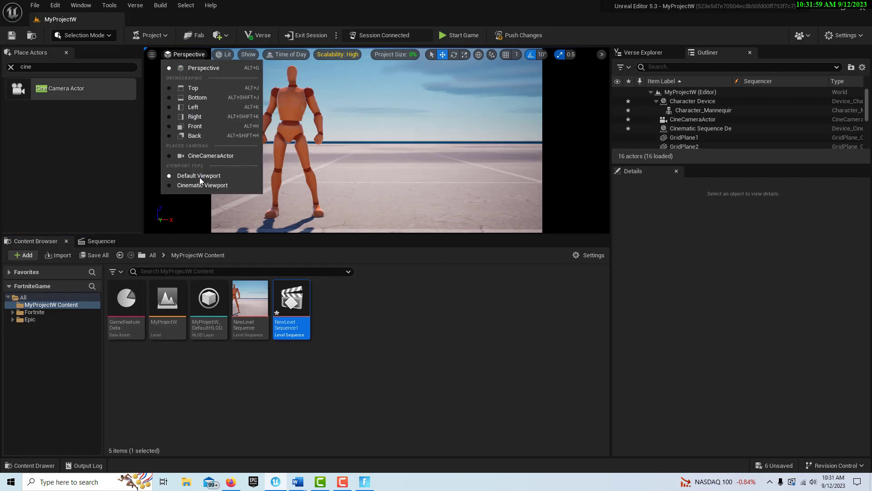
left_click(194, 69)
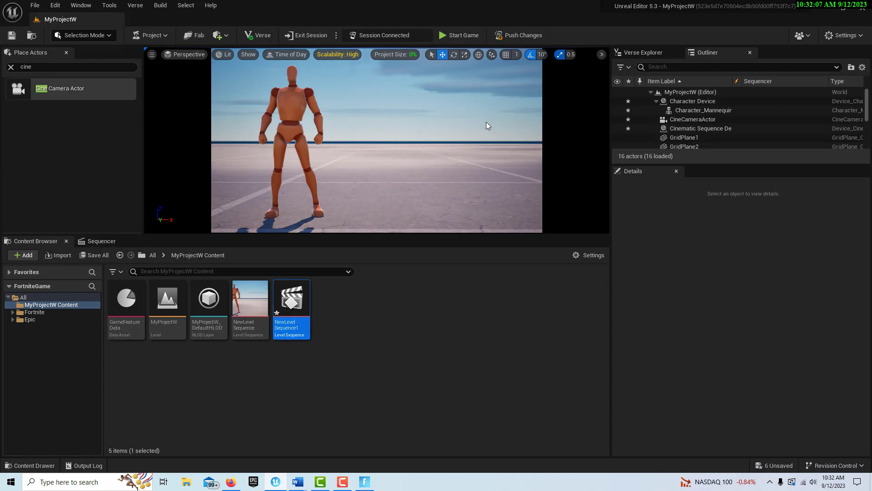
left_click(194, 56)
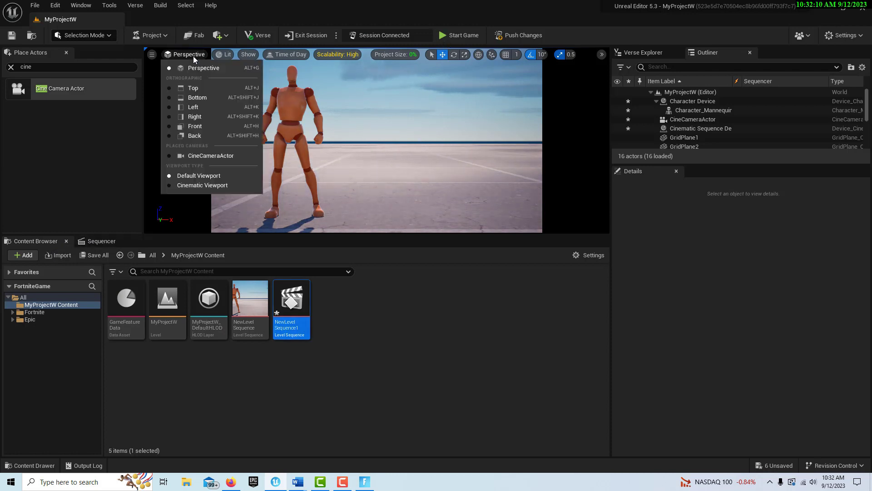
left_click(204, 156)
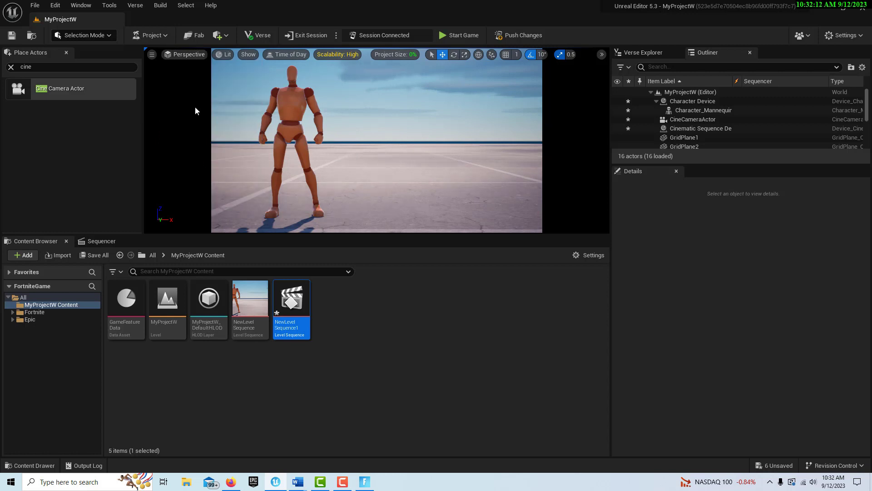
left_click(178, 56)
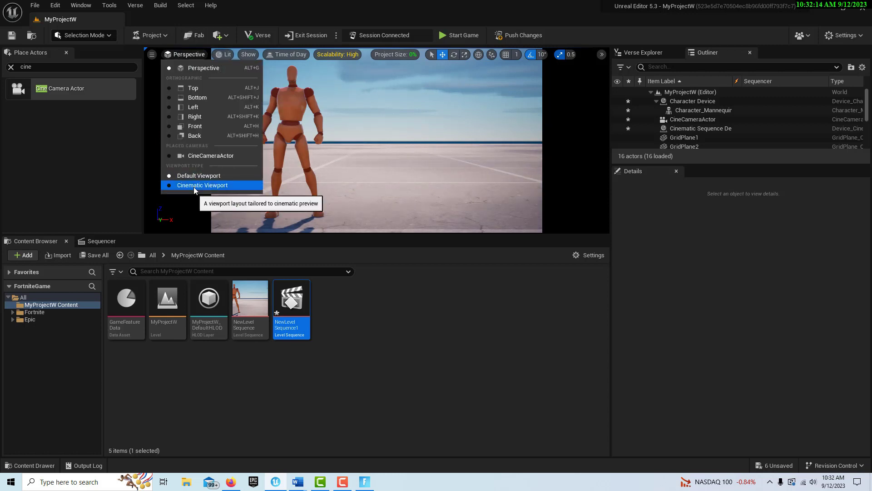
left_click(214, 186)
right_click_drag(335, 161, 364, 162)
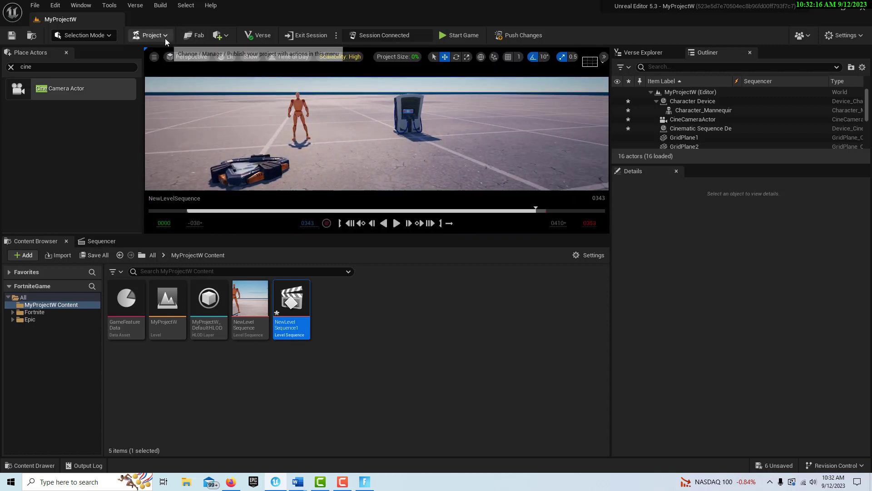
left_click(170, 57)
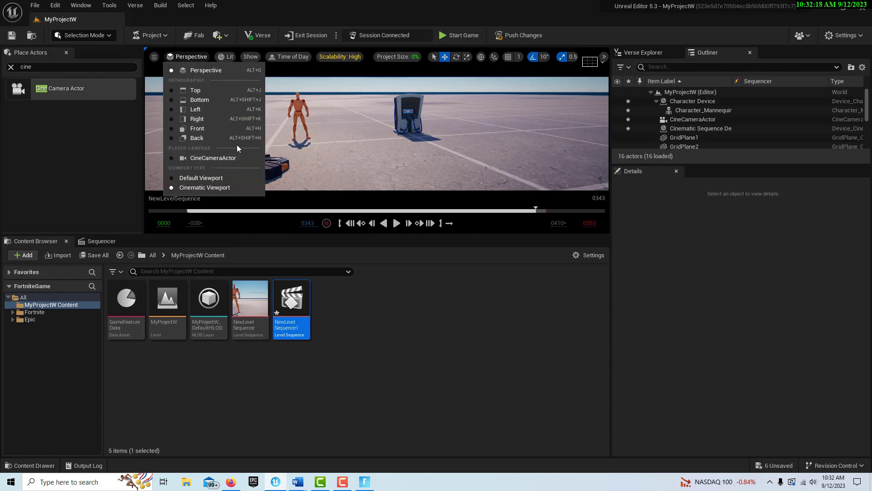
left_click(219, 178)
Step: Assign NewLevelSequence as the Sequence of the Cinematic Sequence device in the level
right_click_drag(414, 176, 461, 166)
left_click(366, 142)
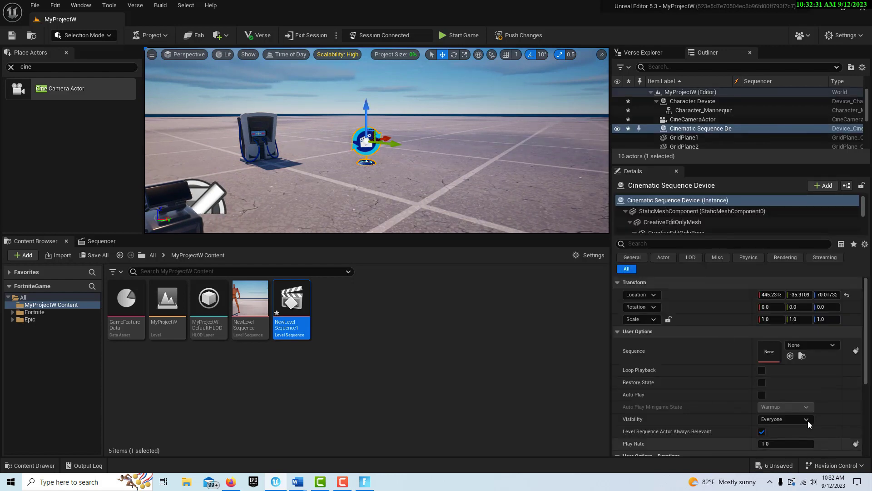
left_click(832, 348)
left_click(787, 237)
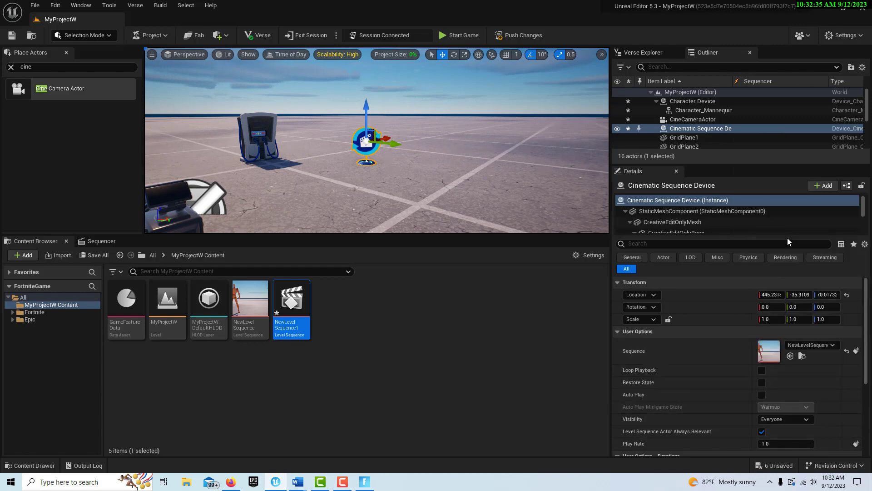
Step: Add a Play Function element to the Cinematic Sequence device and look through the actors available for it
scroll(832, 383, "down", 2)
scroll(832, 383, "down", 2)
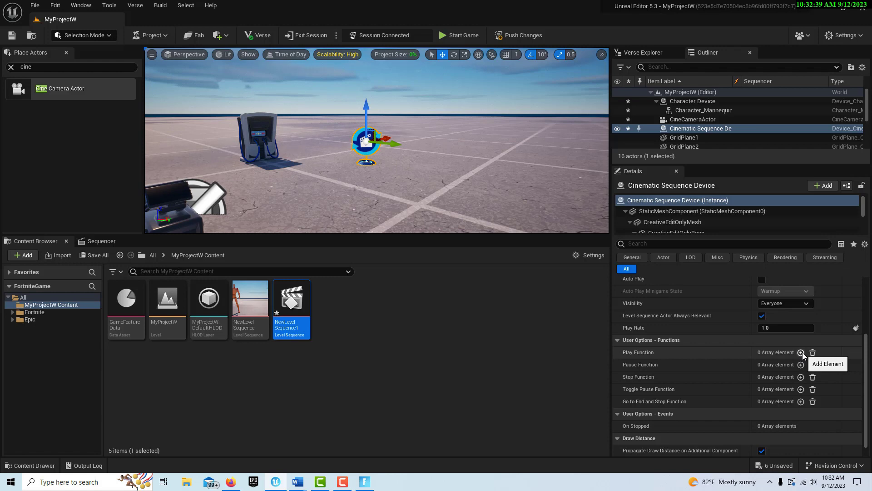
left_click(801, 353)
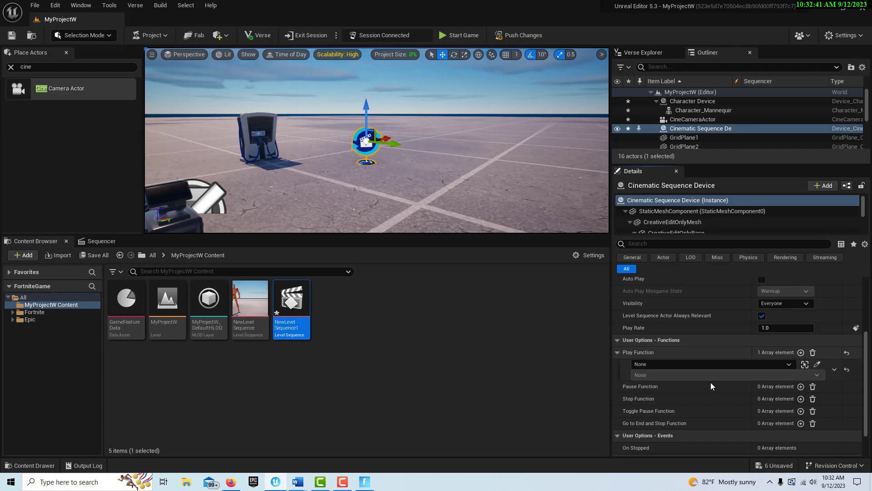
left_click(789, 364)
scroll(699, 326, "down", 1)
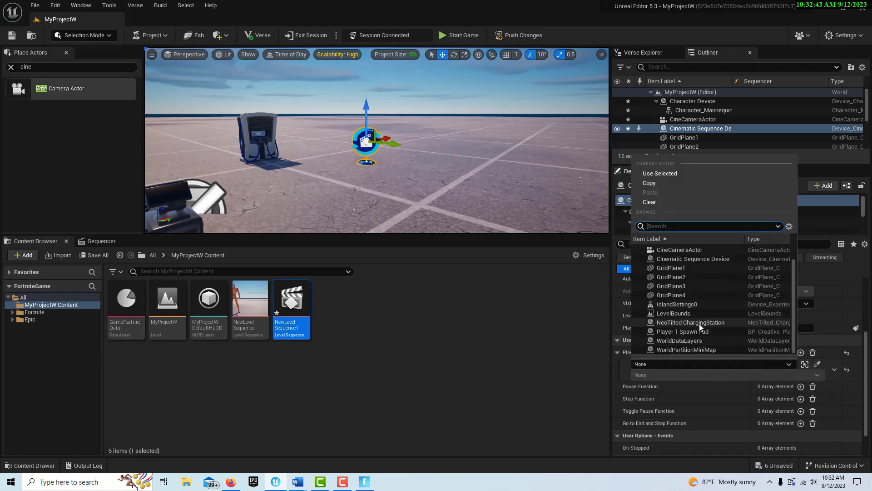
scroll(686, 315, "up", 2)
scroll(688, 317, "down", 1)
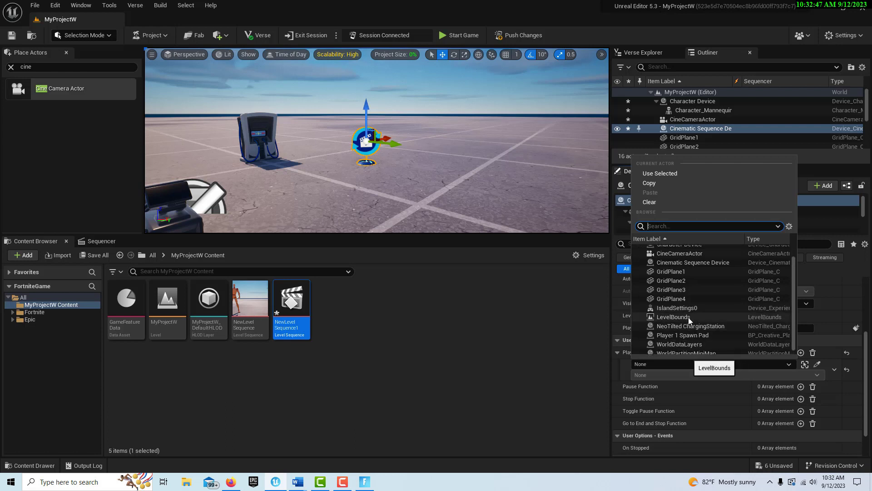
scroll(688, 317, "down", 1)
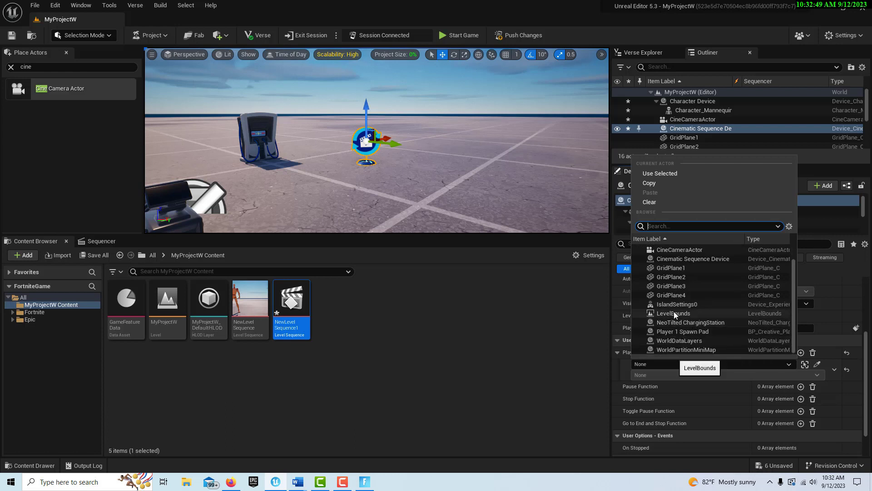
Step: Find the Trigger device in the Fortnite content with the search text "trigg" and place it in front of the Cinematic Sequence device
right_click_drag(257, 212, 327, 203)
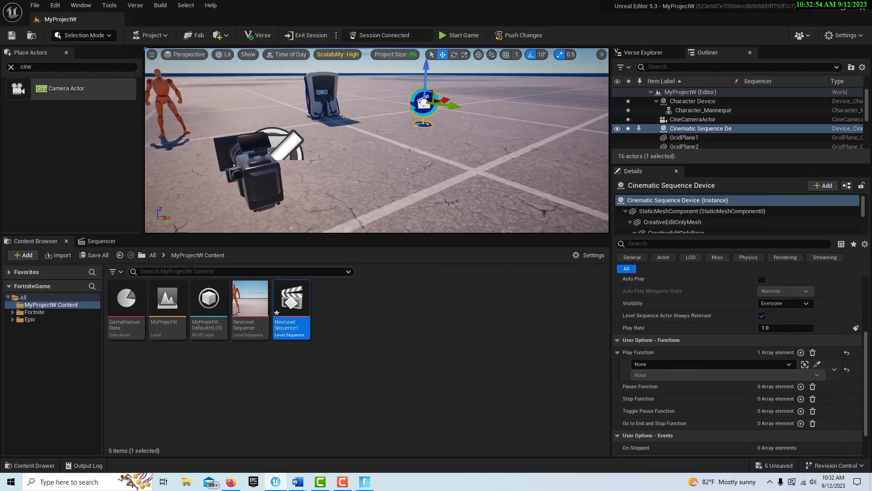
type("tri")
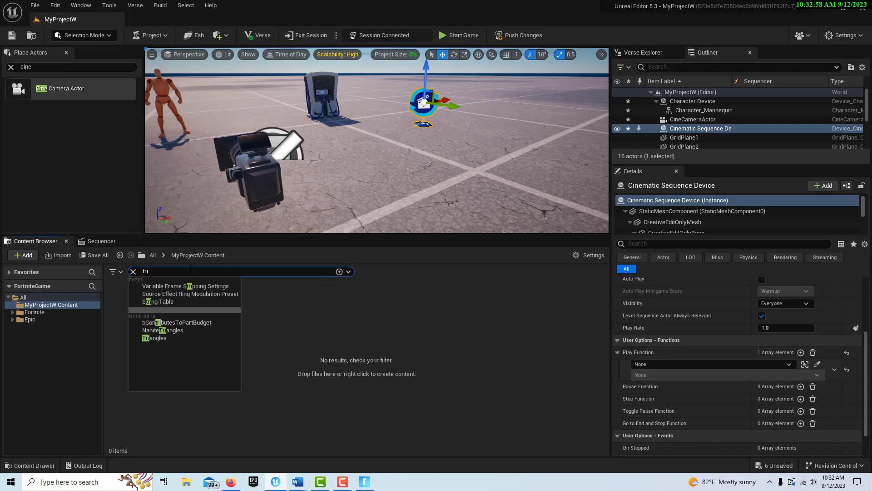
left_click(58, 314)
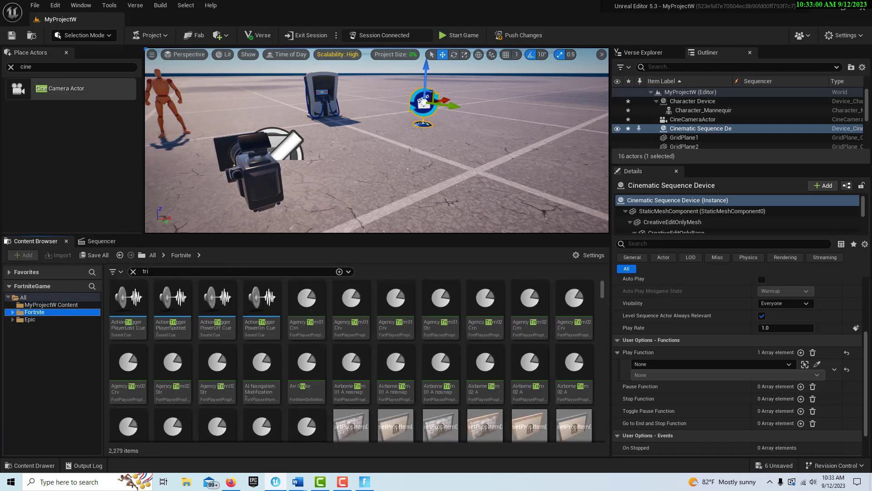
left_click(205, 271)
type("gg")
left_click_drag(502, 300, 421, 171)
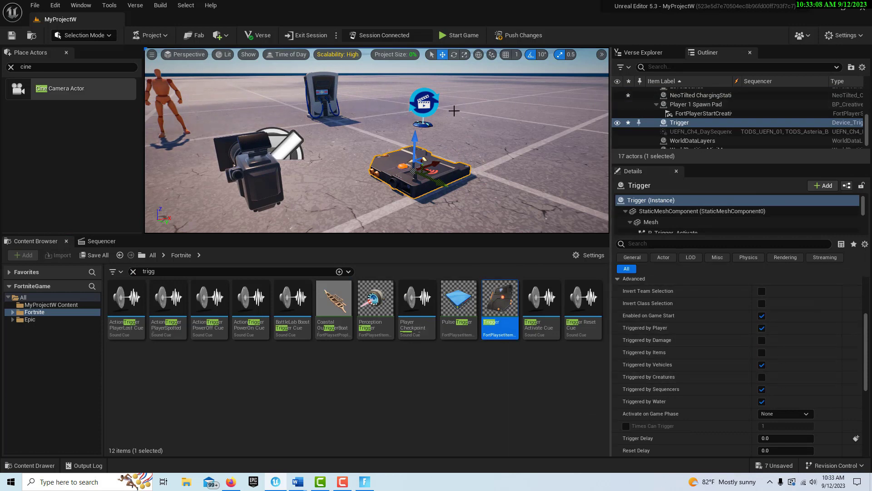
Step: Bind the Cinematic Sequence device's Play Function to the Trigger's On Triggered event
left_click(423, 104)
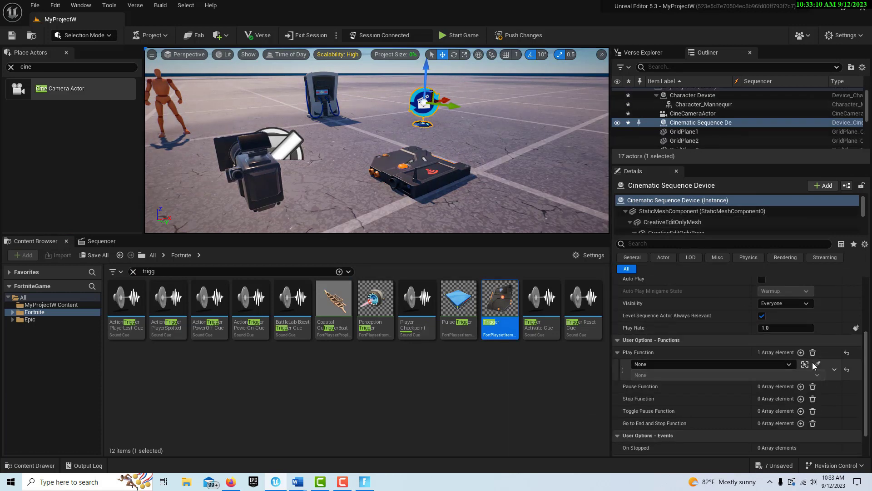
left_click(790, 364)
scroll(750, 318, "down", 1)
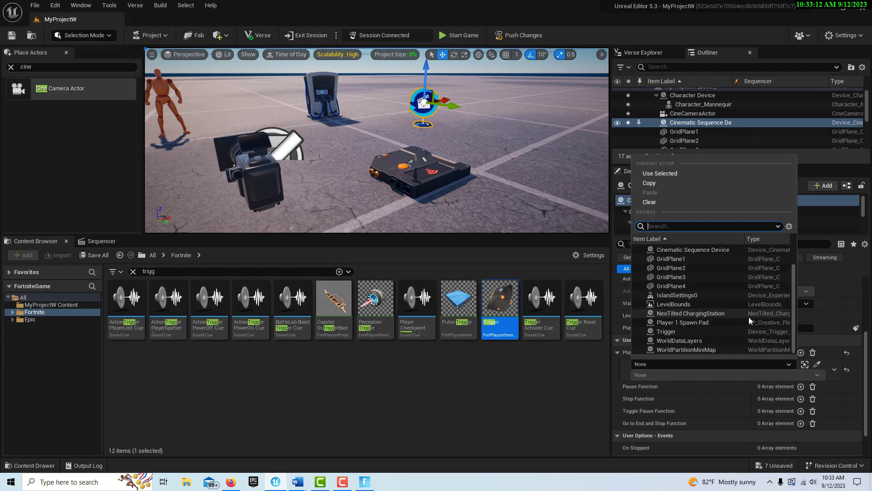
left_click(675, 331)
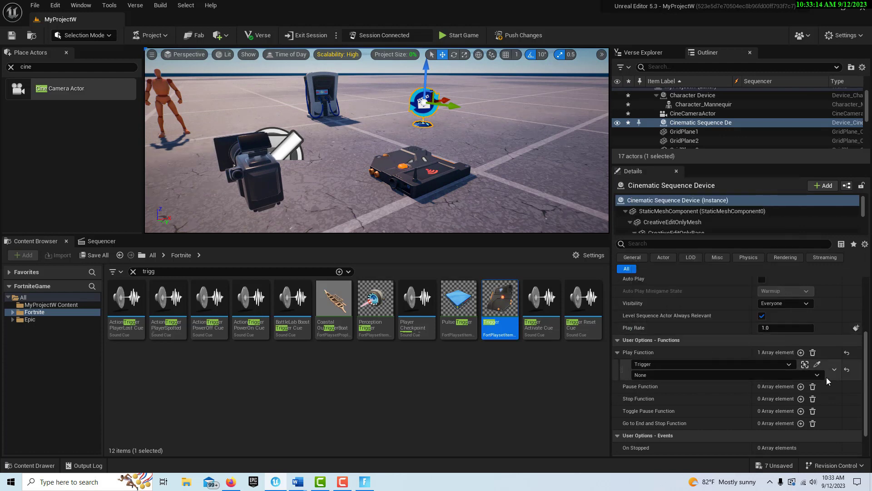
left_click(817, 375)
left_click(709, 393)
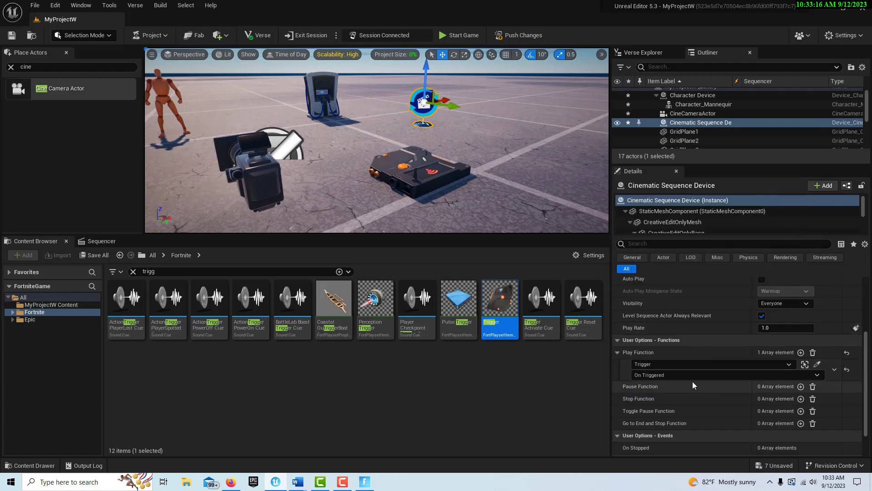
Step: Bring up the sequence in Sequencer, switch to the Fortnite client and inspect the placed devices on foot in edit mode
right_click_drag(514, 154, 513, 155)
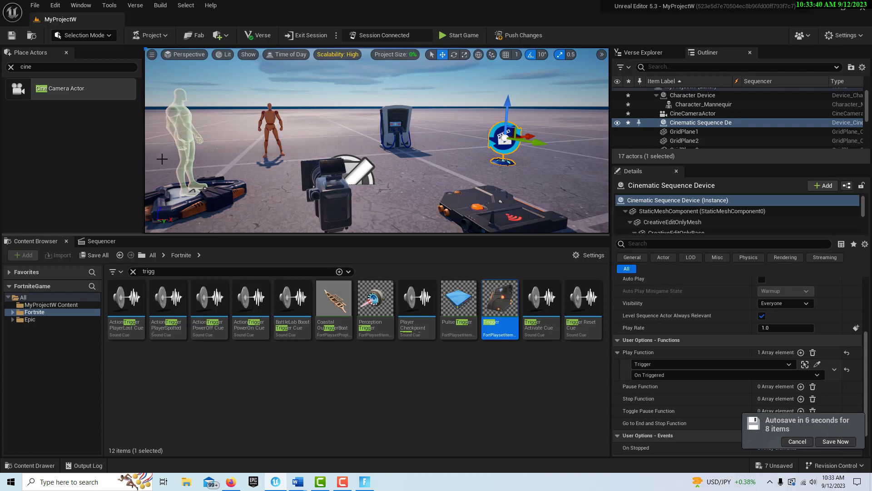
left_click(113, 240)
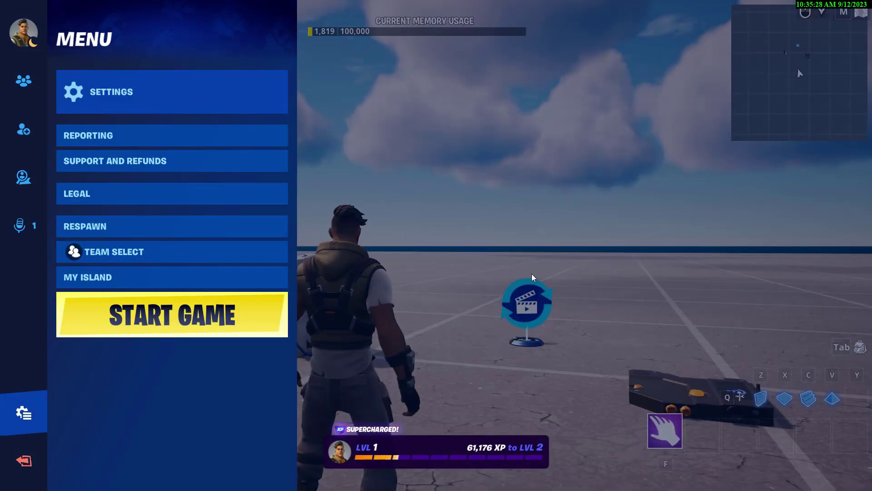
key("Escape")
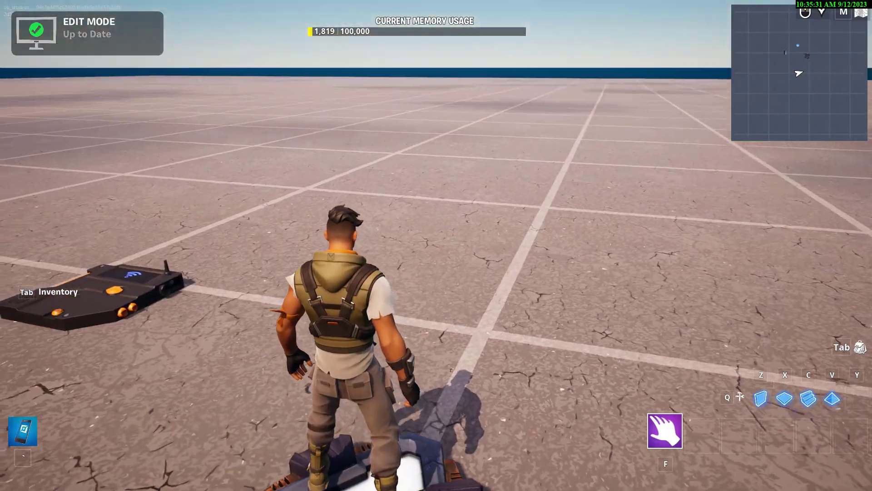
key("w")
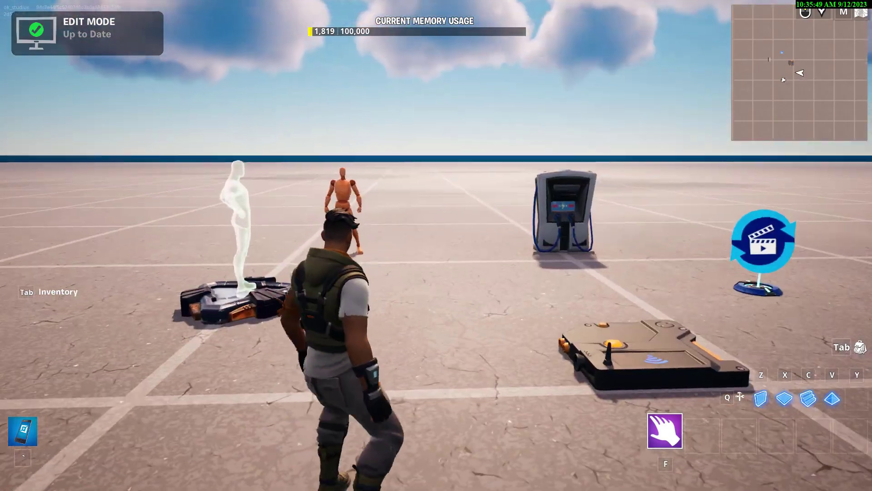
key("w")
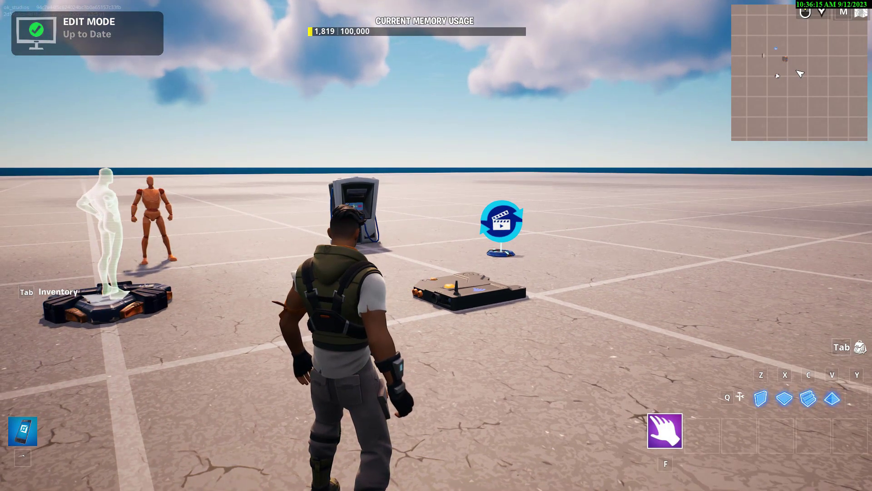
key("w")
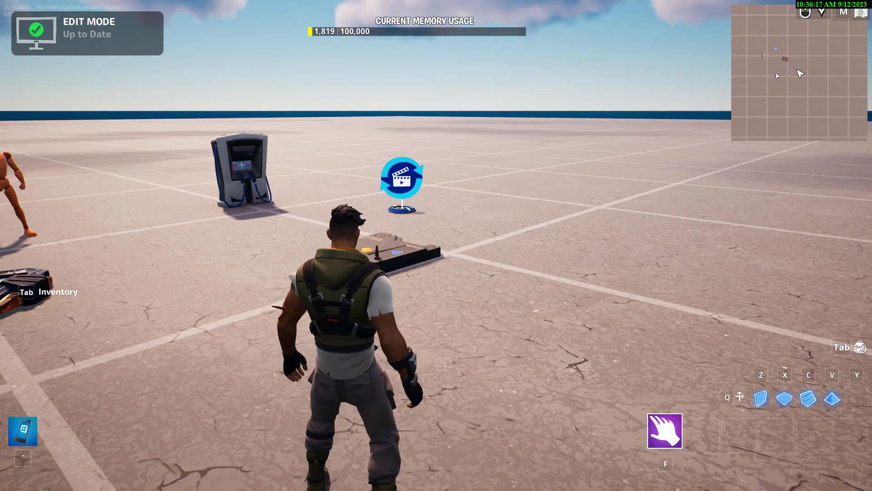
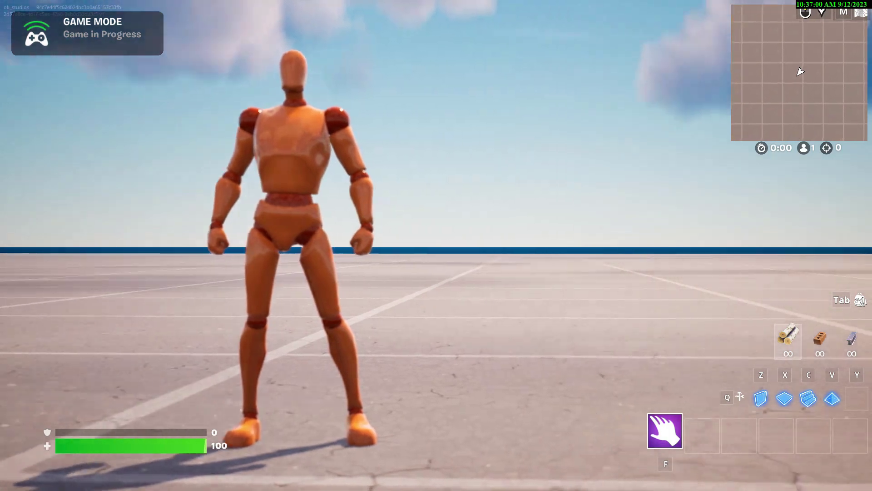
Step: Run the character past the spawn pad and onto the Trigger in game mode to play the cinematic
key("w")
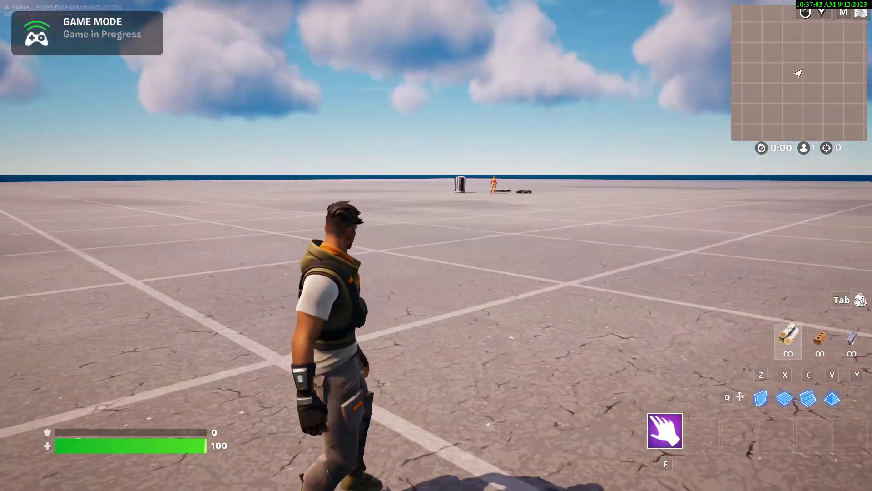
key("w")
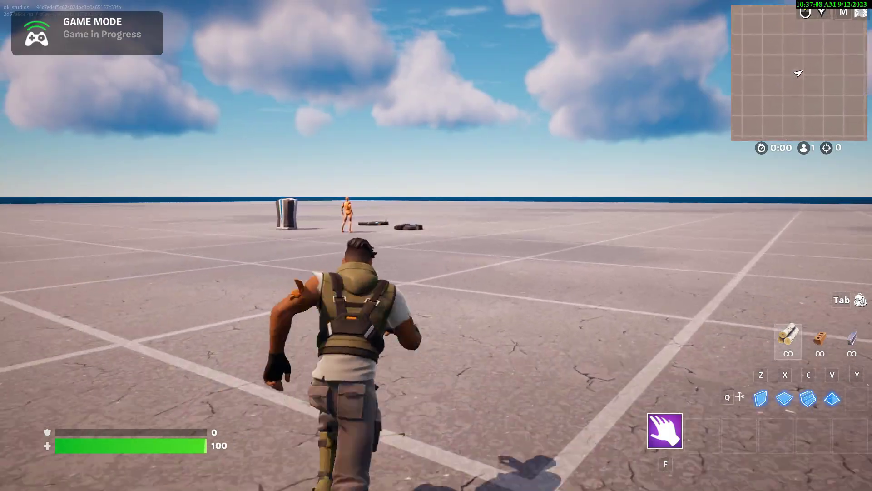
key("w")
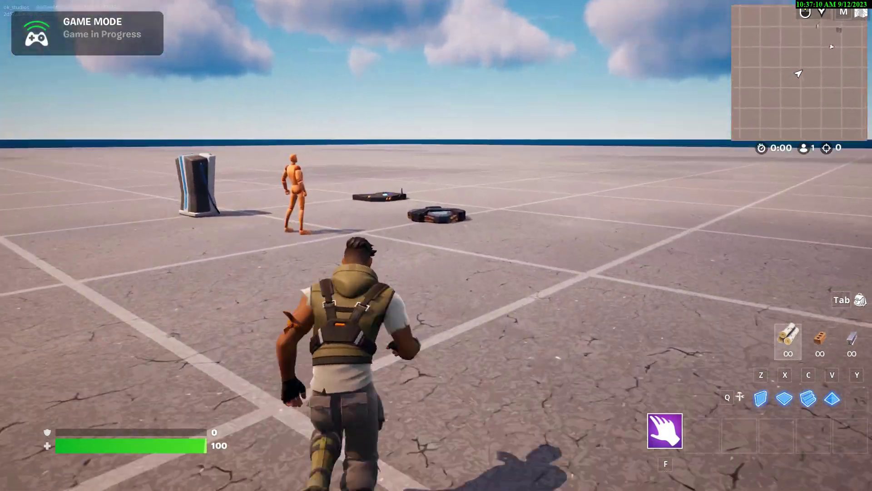
key("w")
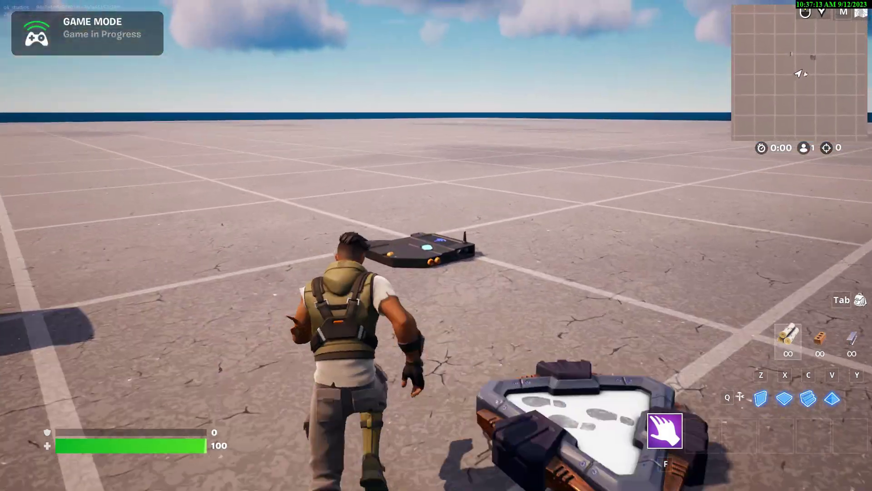
key("w")
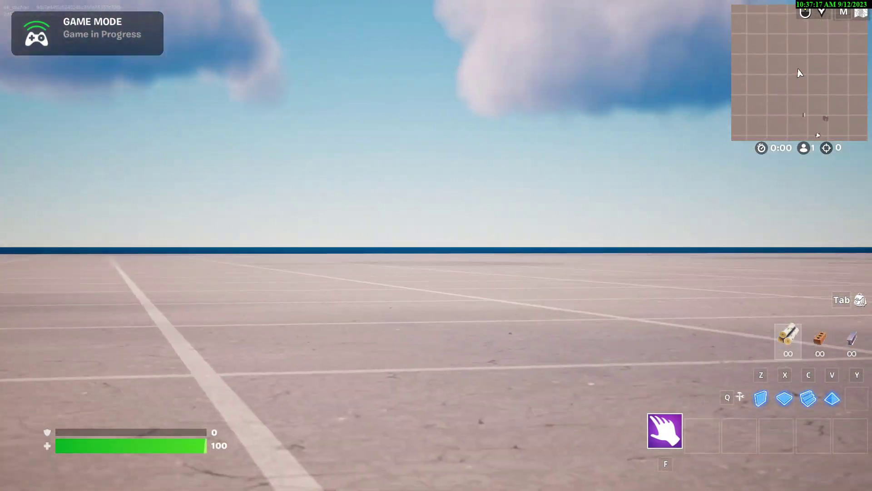
Step: Return the character to the Trigger, set off the cinematic a second time and keep moving while it plays
key("w")
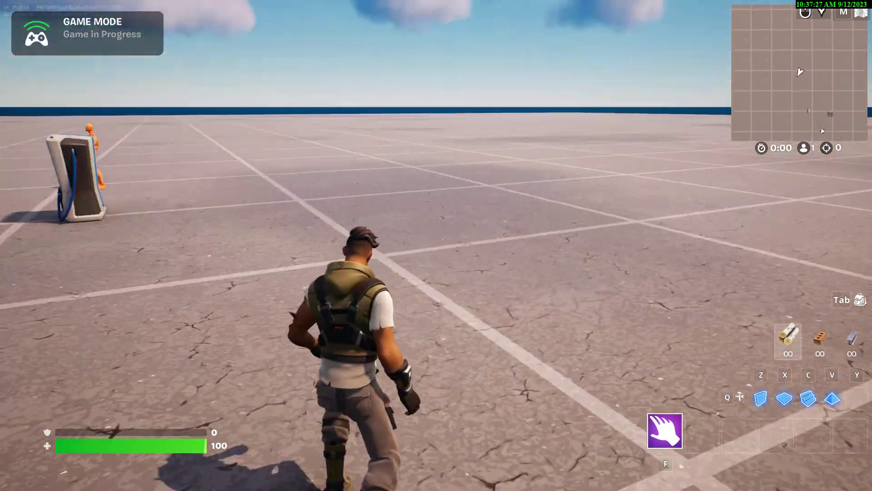
key("w")
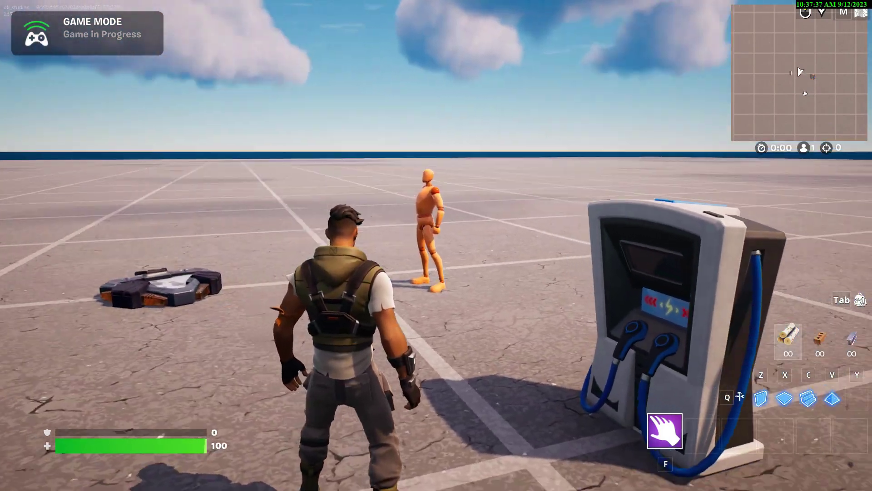
key("w")
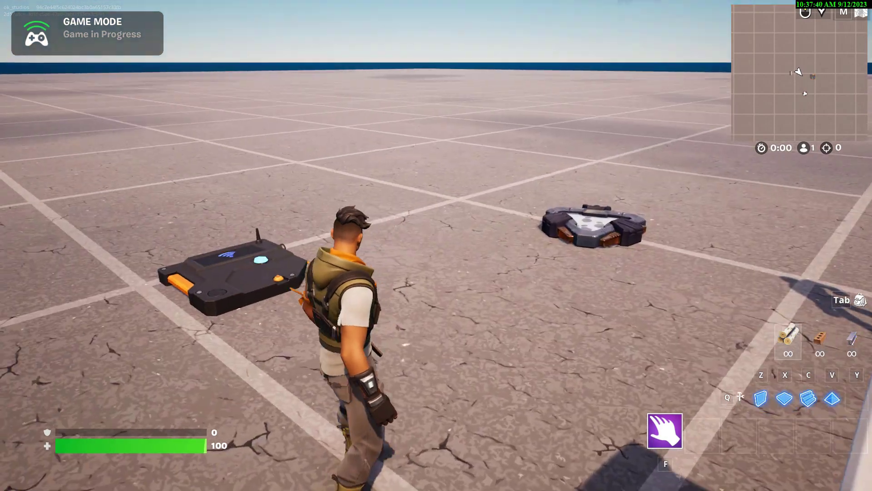
key("w")
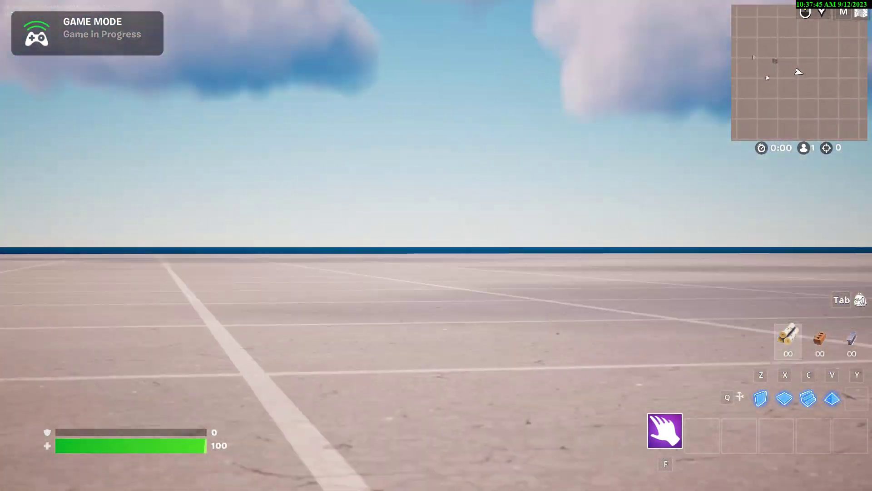
key("s")
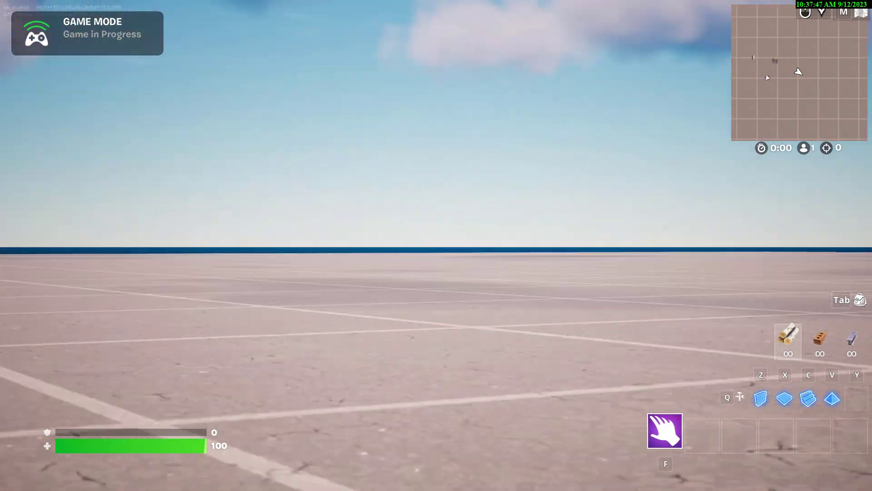
key("w")
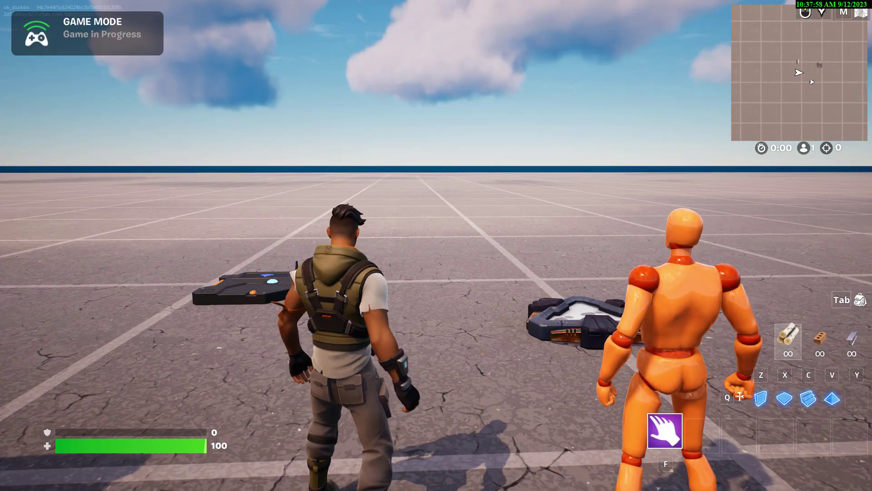
Step: End the running game and switch back to the Unreal Editor
key("Escape")
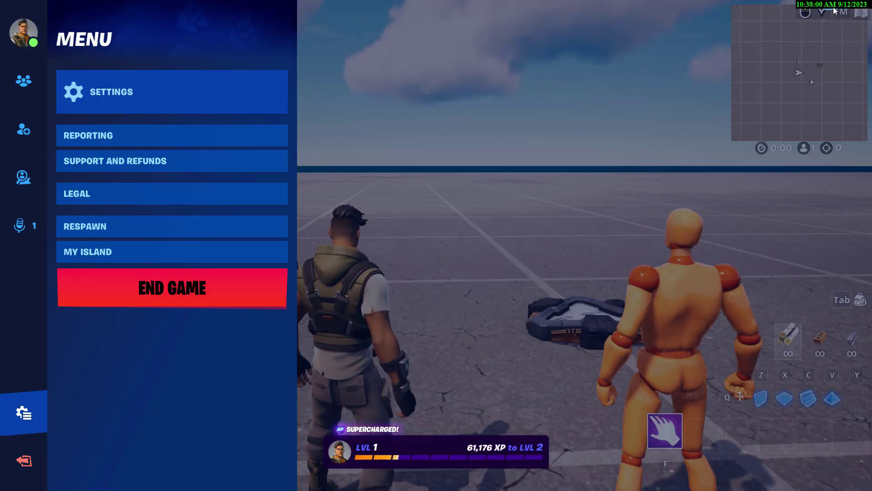
left_click(271, 285)
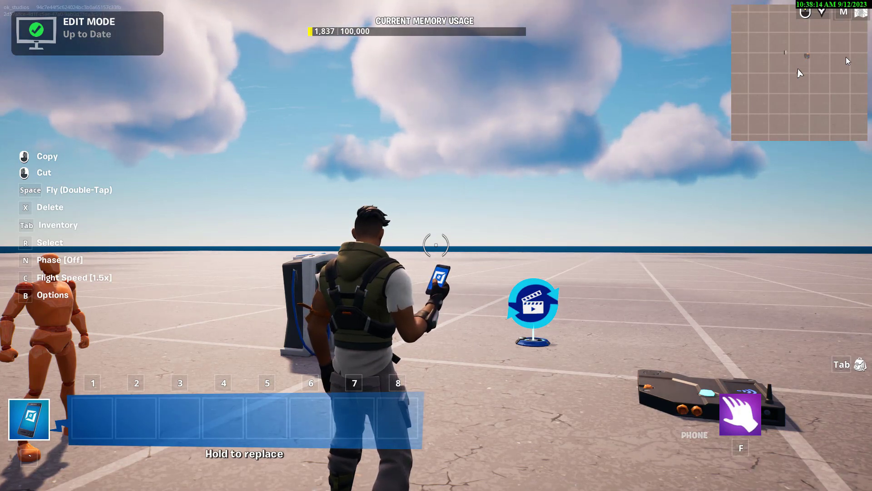
key("Escape")
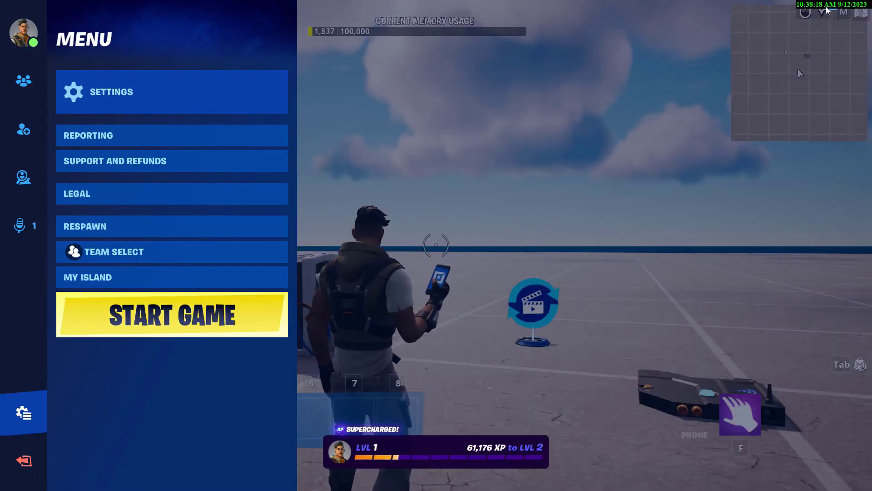
key("alt+Tab")
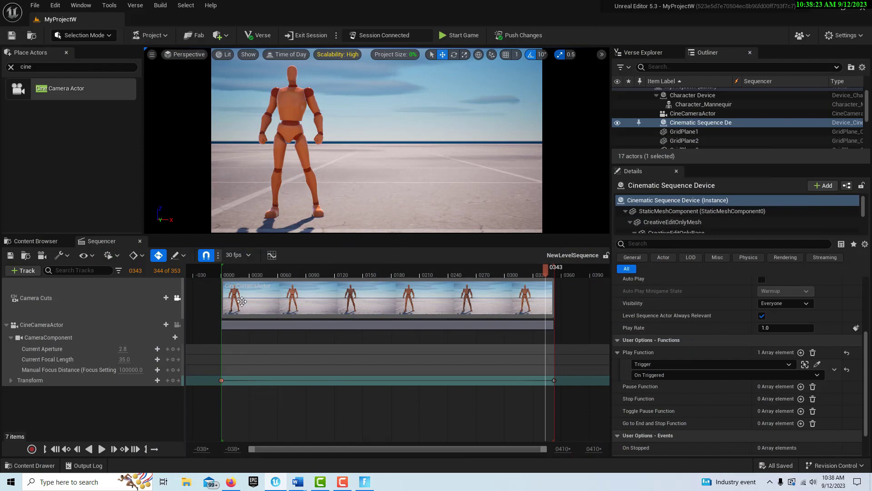
Step: Close the Content Browser and Sequencer, and reopen NewLevelSequence from the MyProjectW Content folder
left_click(66, 242)
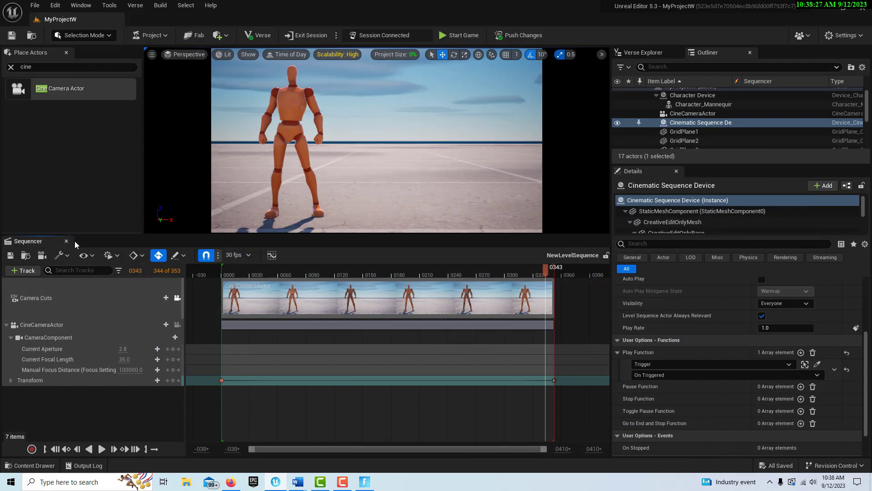
left_click(66, 241)
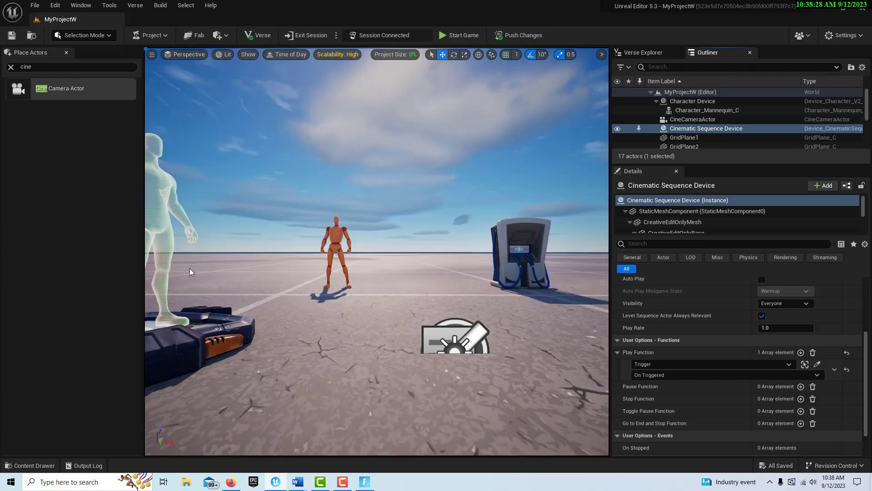
left_click(31, 466)
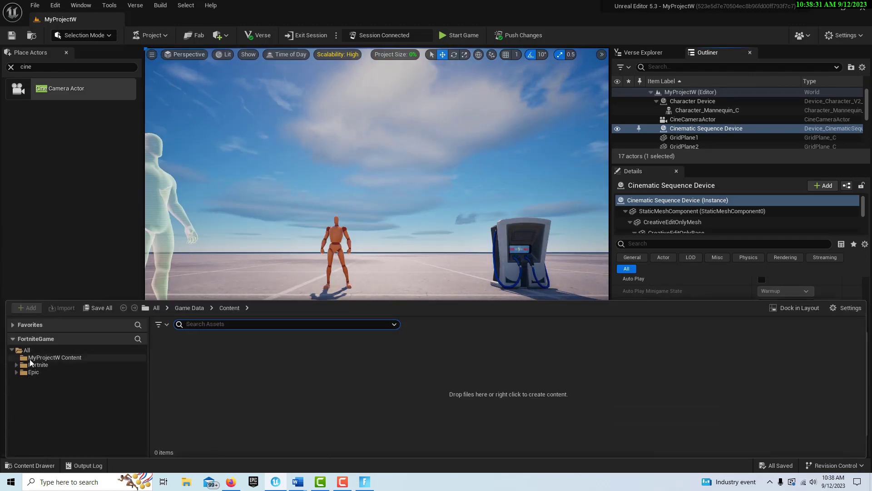
left_click(46, 358)
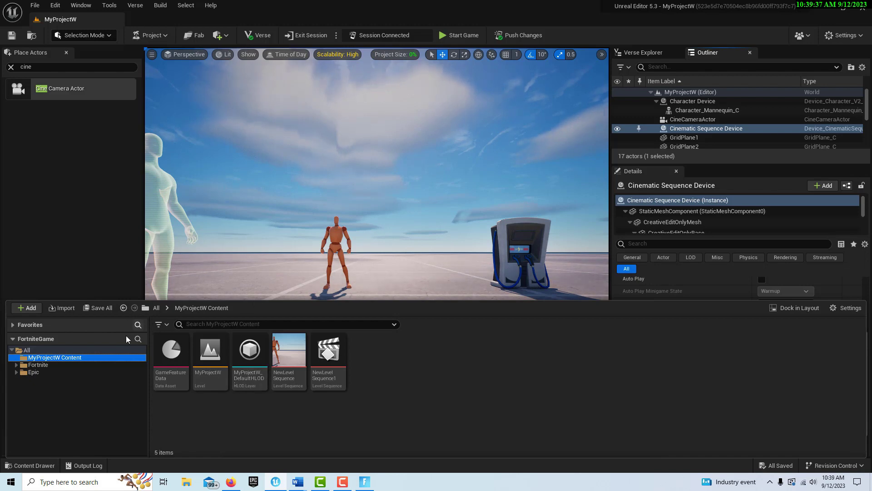
double_click(299, 367)
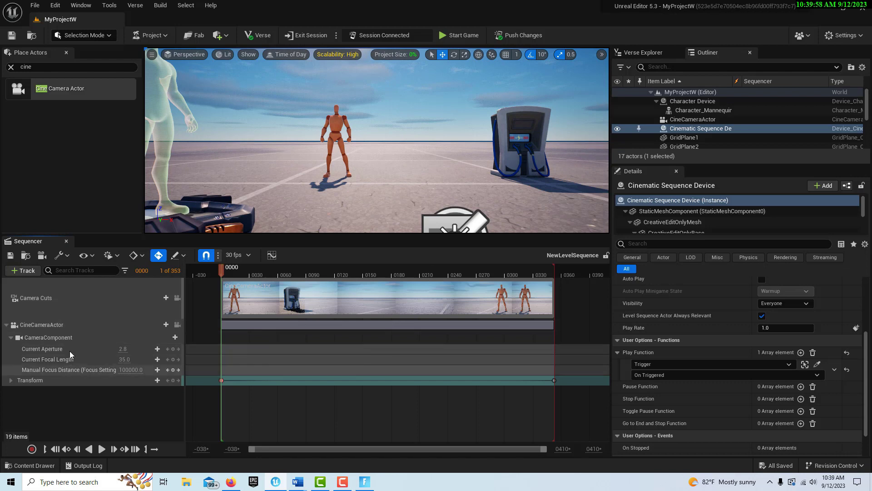
Step: Select the CineCameraActor track and play the sequence with the viewport locked to the camera cuts
left_click(72, 326)
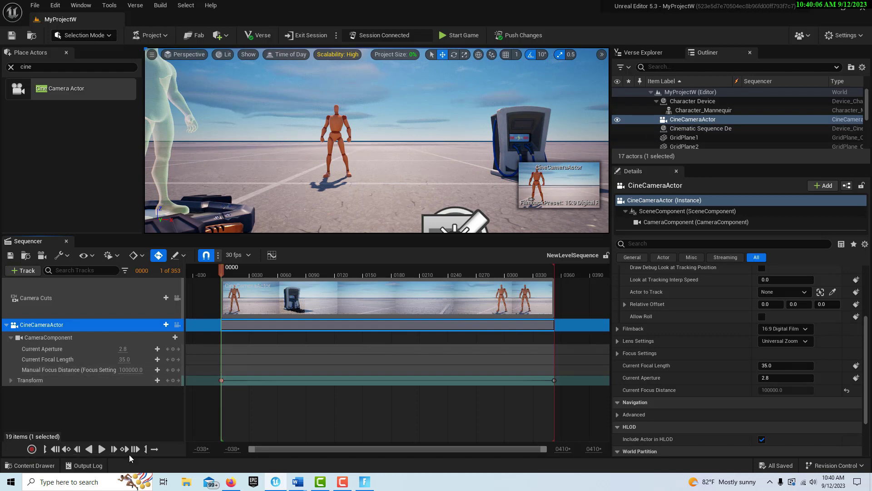
left_click(178, 298)
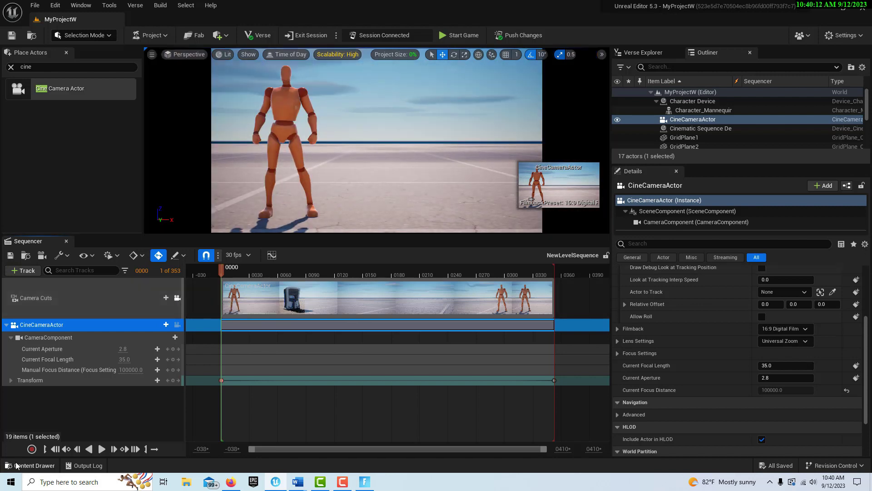
left_click(101, 454)
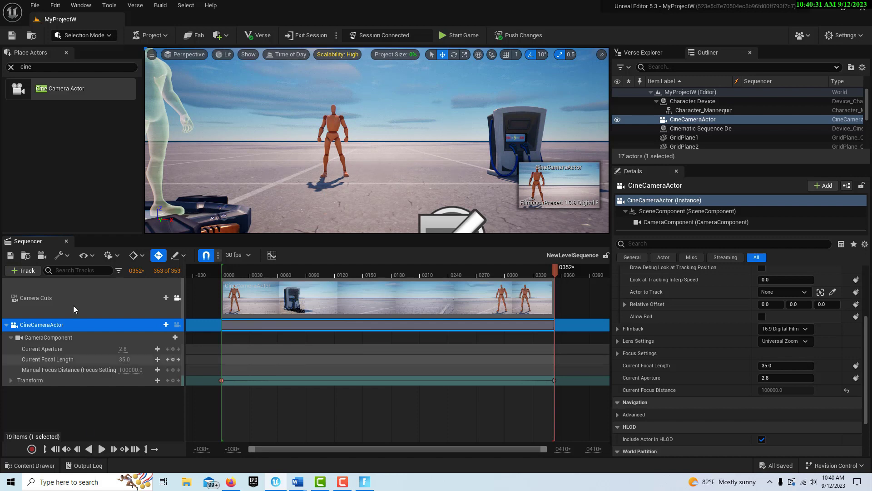
Step: Record a take of the CineCameraActor in NewLevelSequence and play the recorded sequence back
left_click(32, 449)
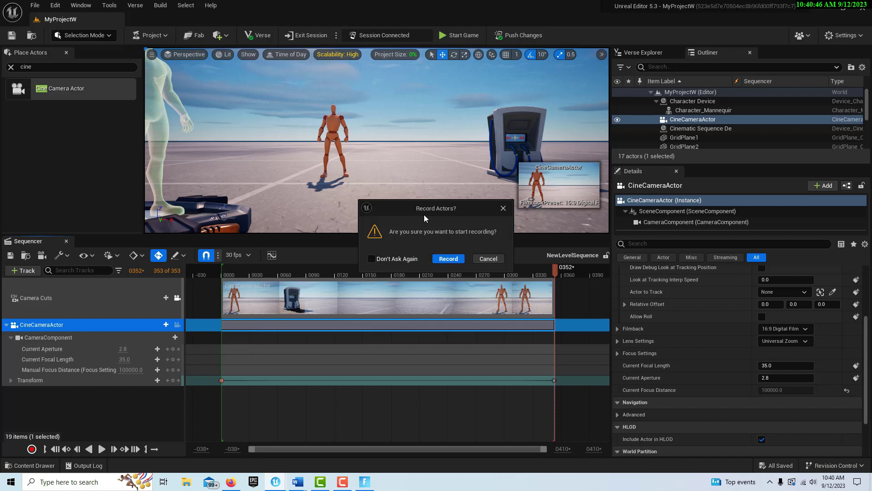
left_click(444, 259)
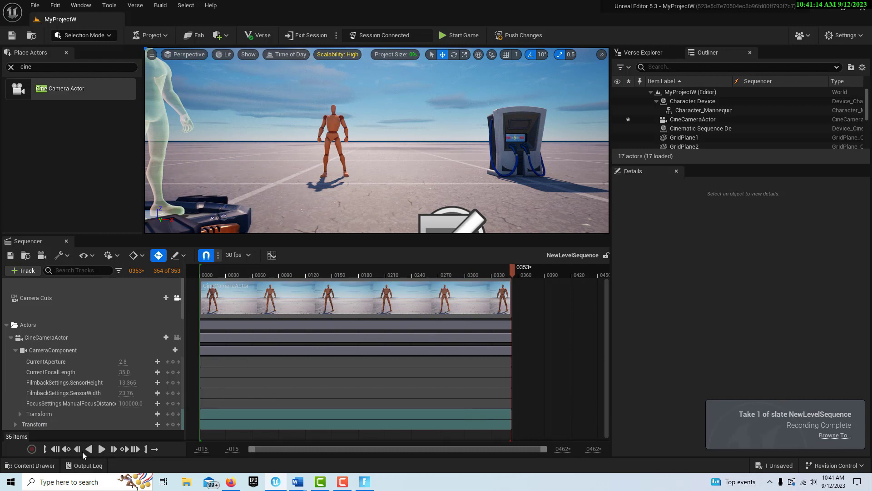
left_click(102, 449)
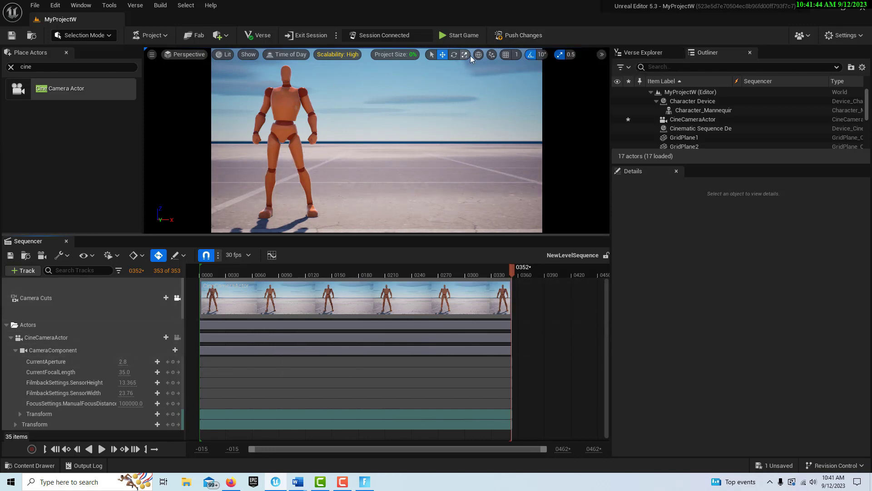
Step: Push the changes to the connected session, saving the modified CineCameraActor
left_click(510, 39)
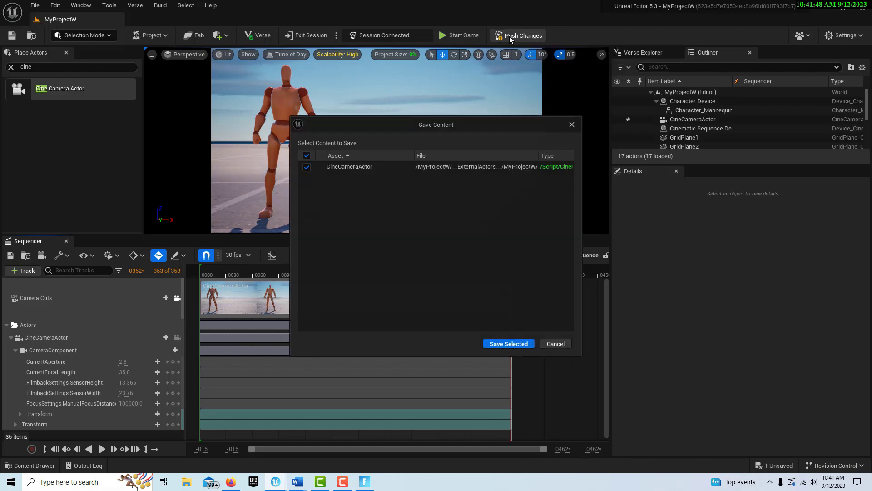
left_click(511, 344)
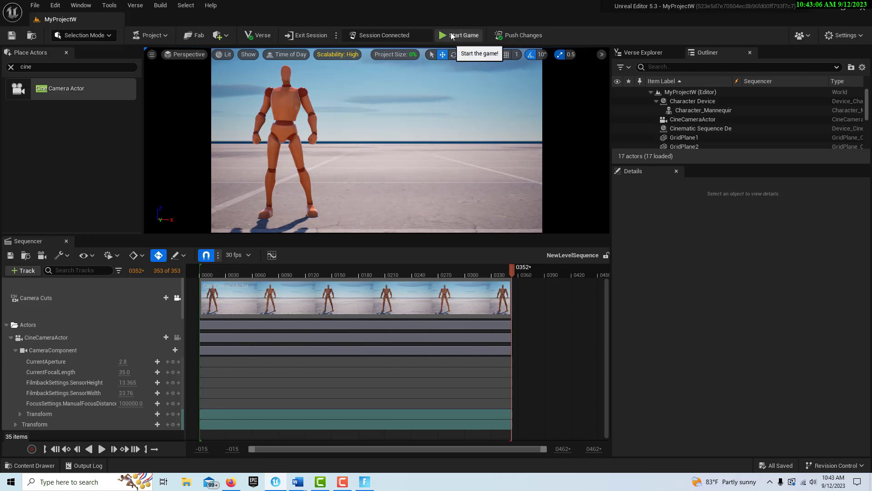
Step: Switch to the Fortnite client and start the game on the island
left_click(365, 482)
left_click(228, 323)
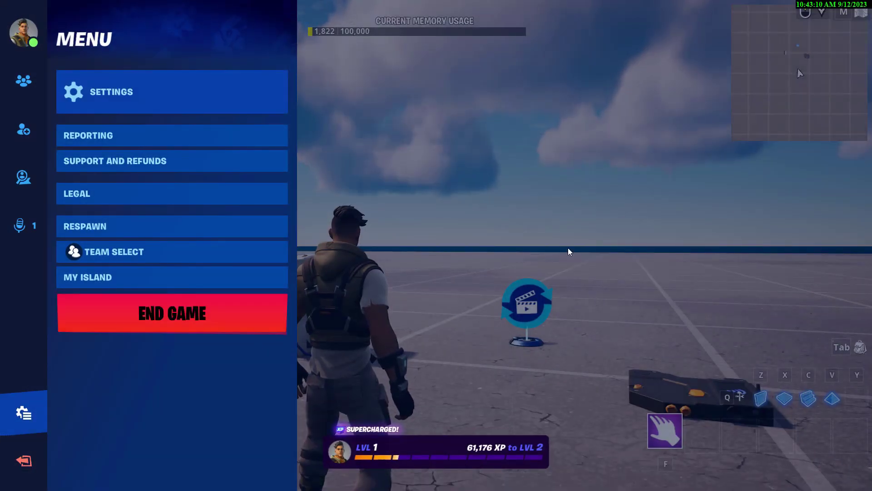
left_click(200, 322)
left_click(174, 321)
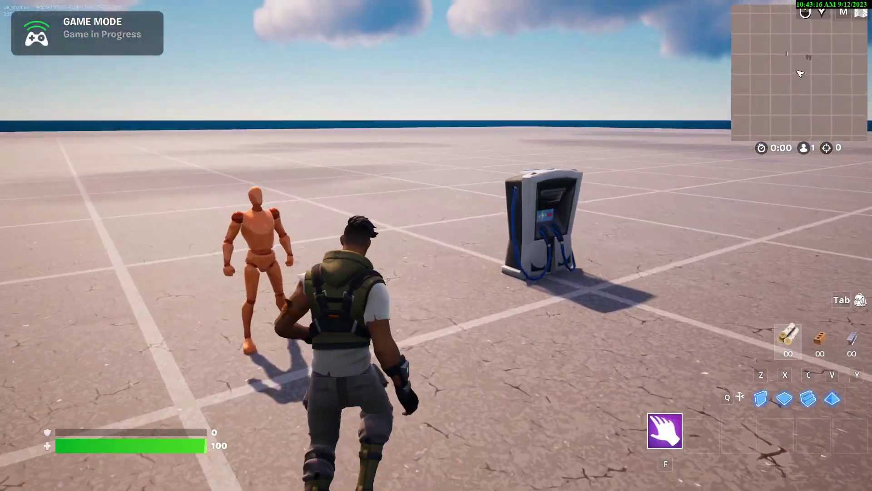
Step: Run the character onto the Trigger to play the recorded cinematic and move it into the shot beside the mannequin
key("w")
key("s")
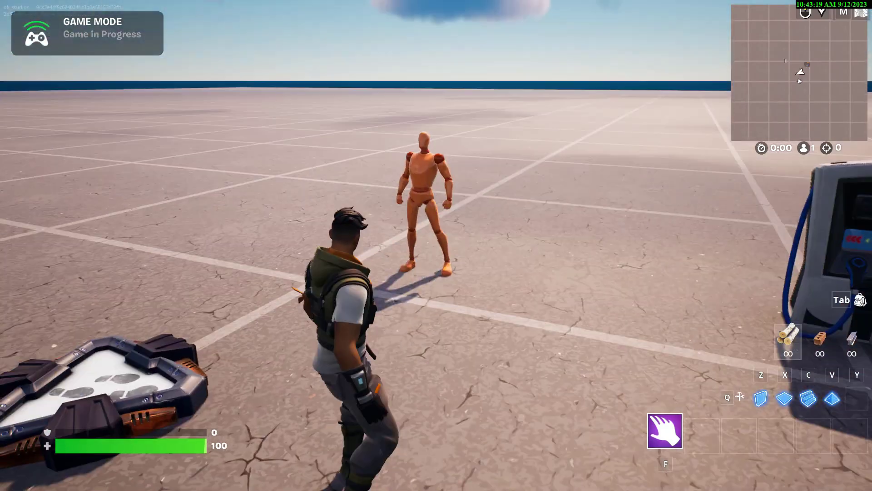
key("w")
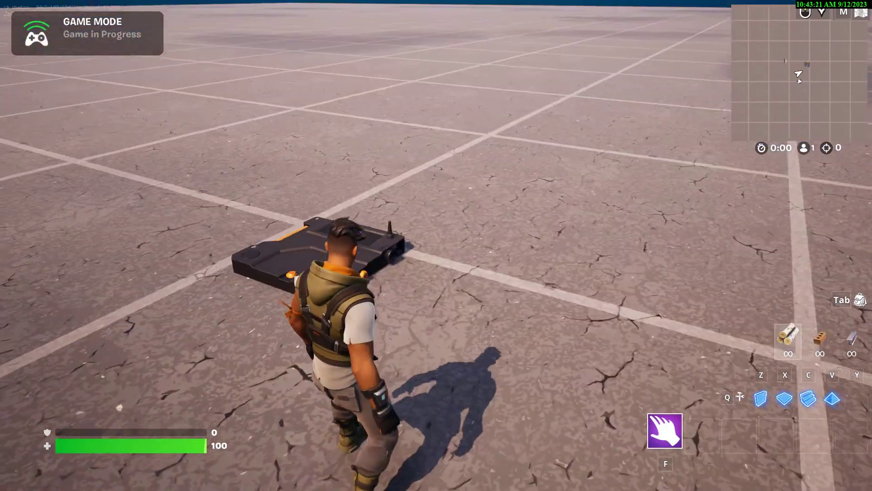
key("w")
key("w")
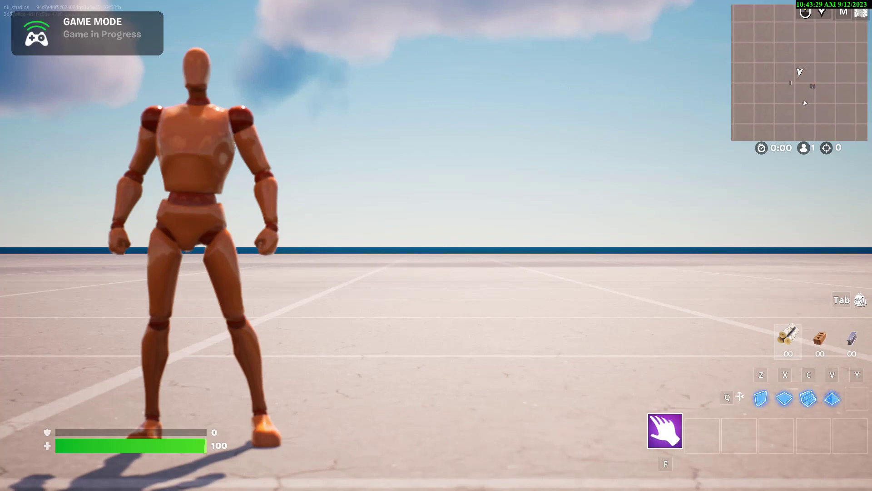
key("w")
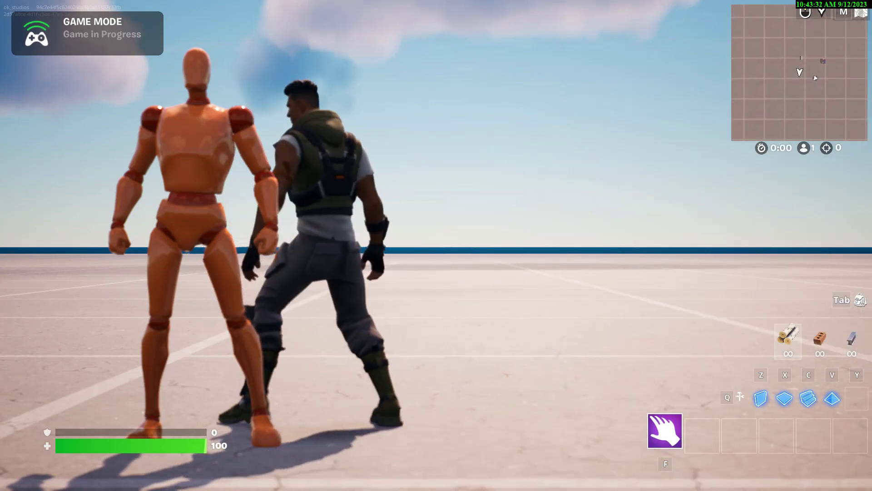
key("w")
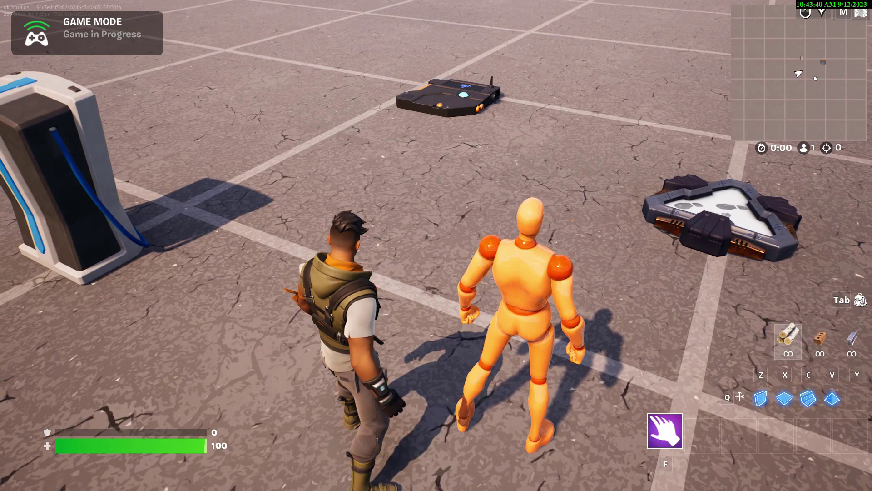
Step: Walk back over the Trigger to replay the cinematic and turn the character around in front of the camera
key("w")
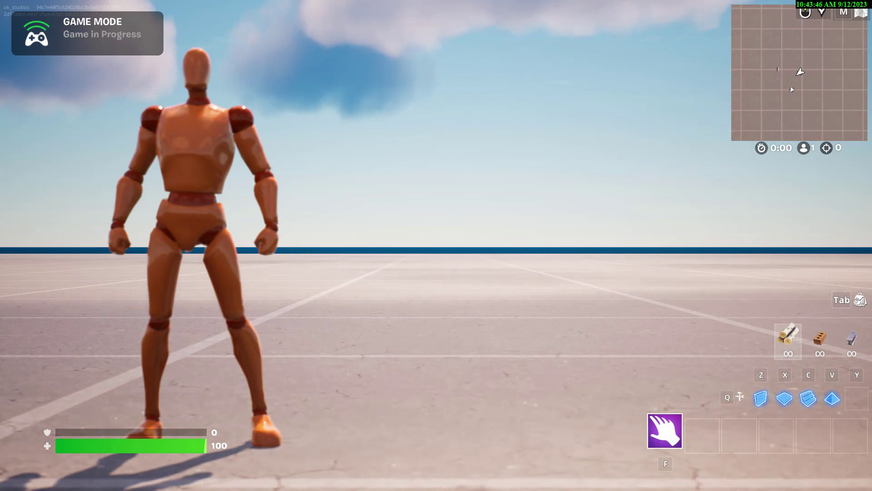
key("w")
key("w")
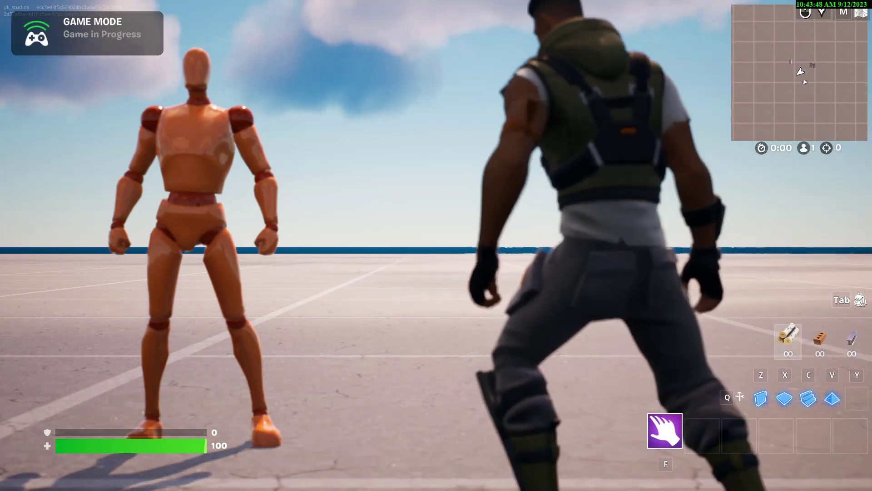
key("s")
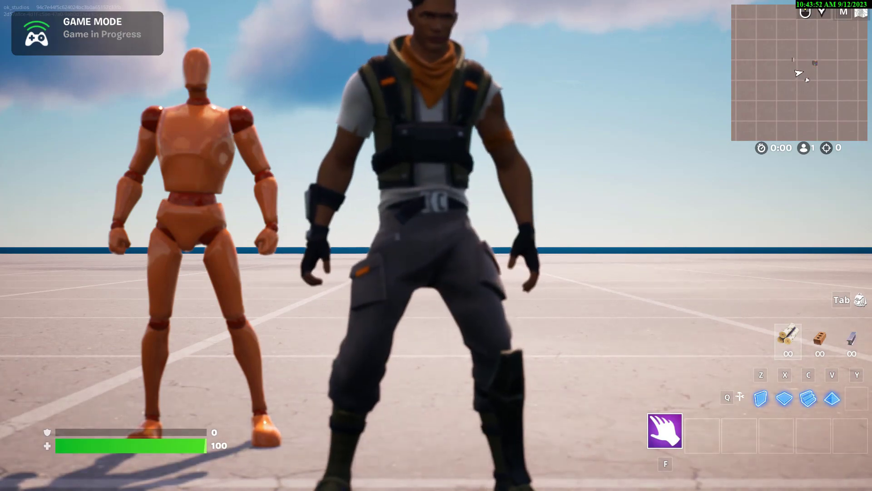
key("a")
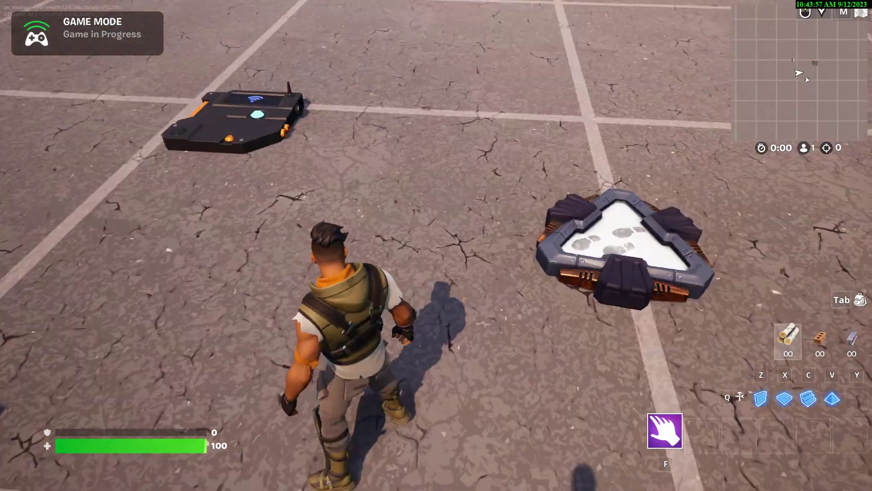
Step: Set off the cinematic once more and walk the character across the shot in front of the mannequin
key("w")
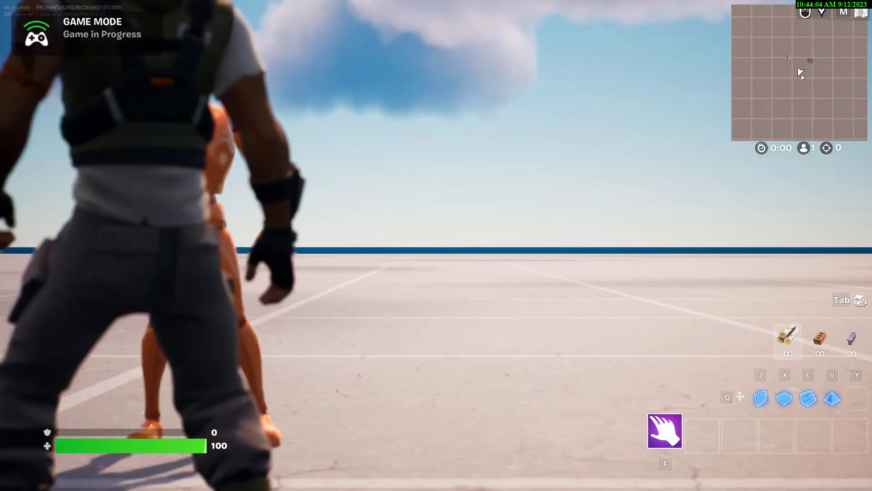
key("w")
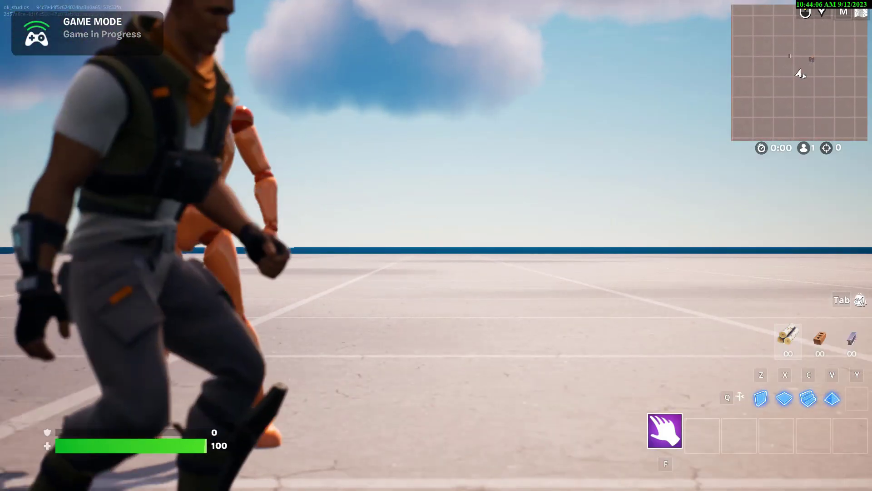
key("w")
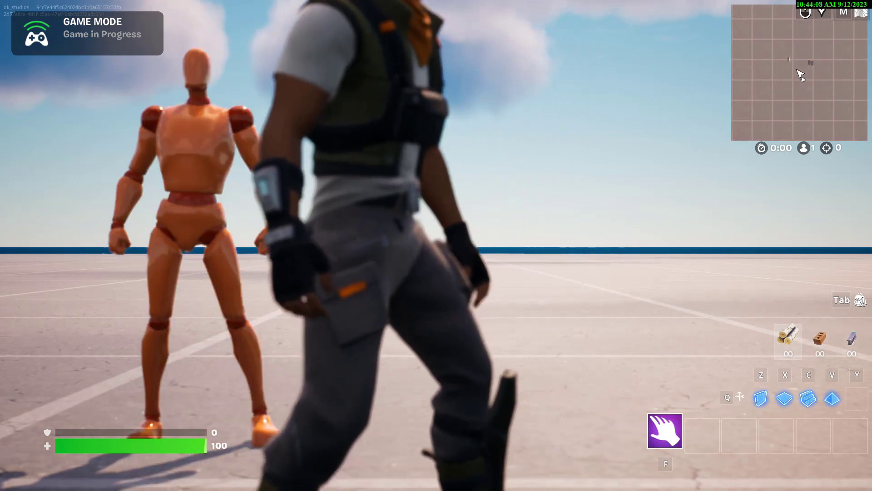
key("w")
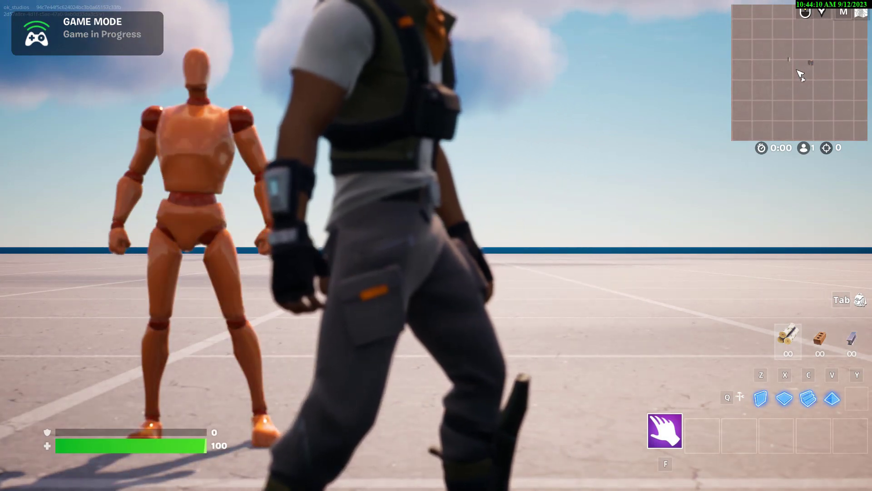